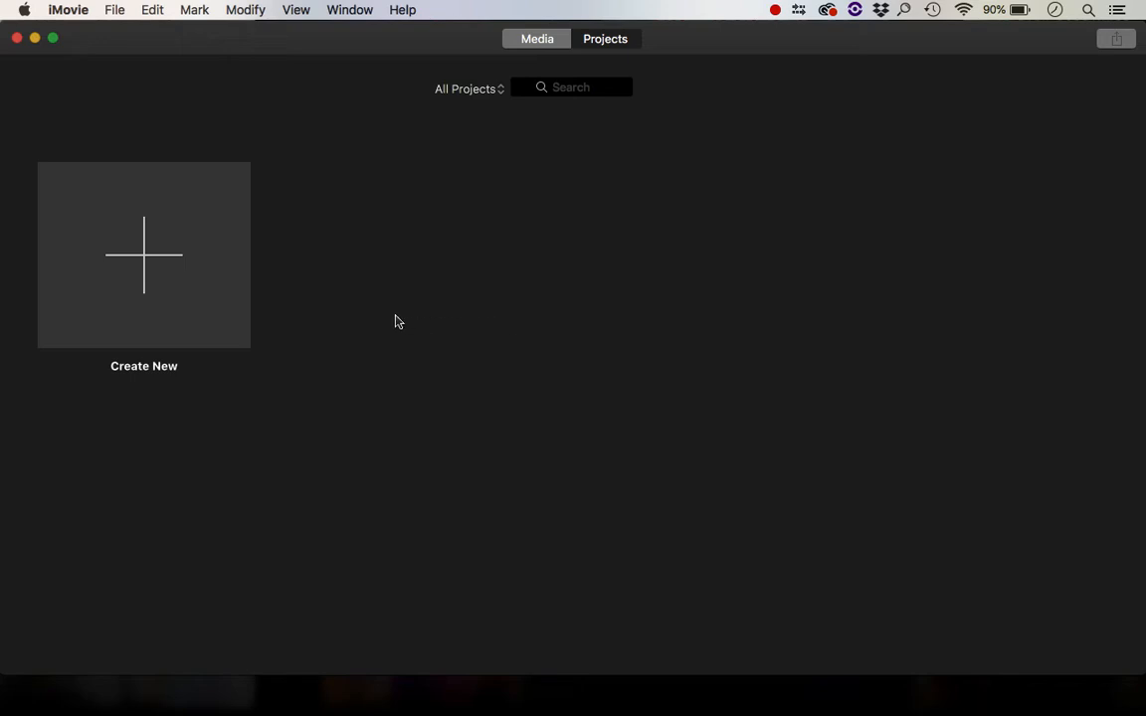
Create a new Movie project and open the media import window
left_click(158, 281)
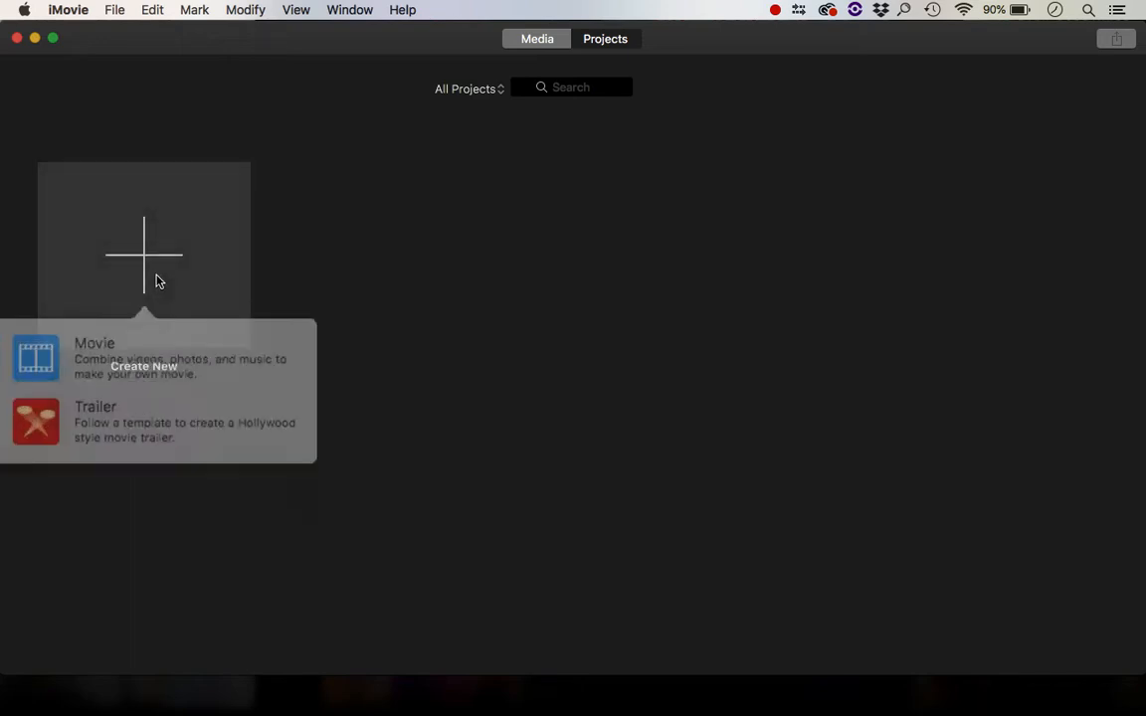
left_click(103, 344)
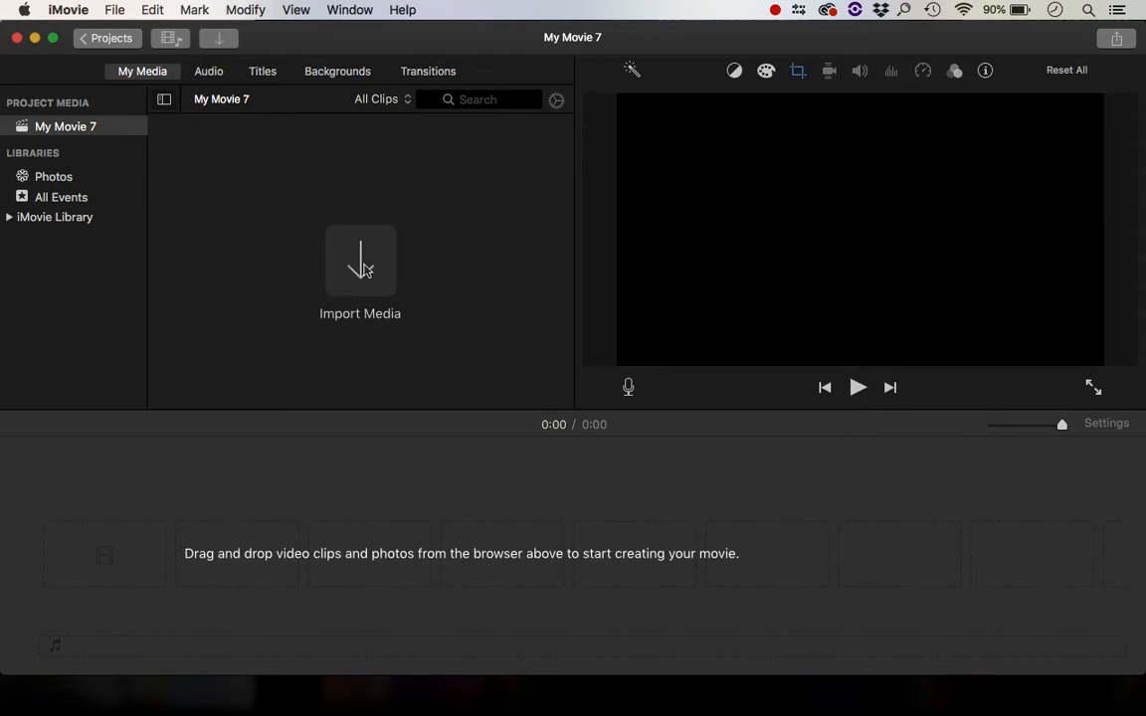
left_click(114, 12)
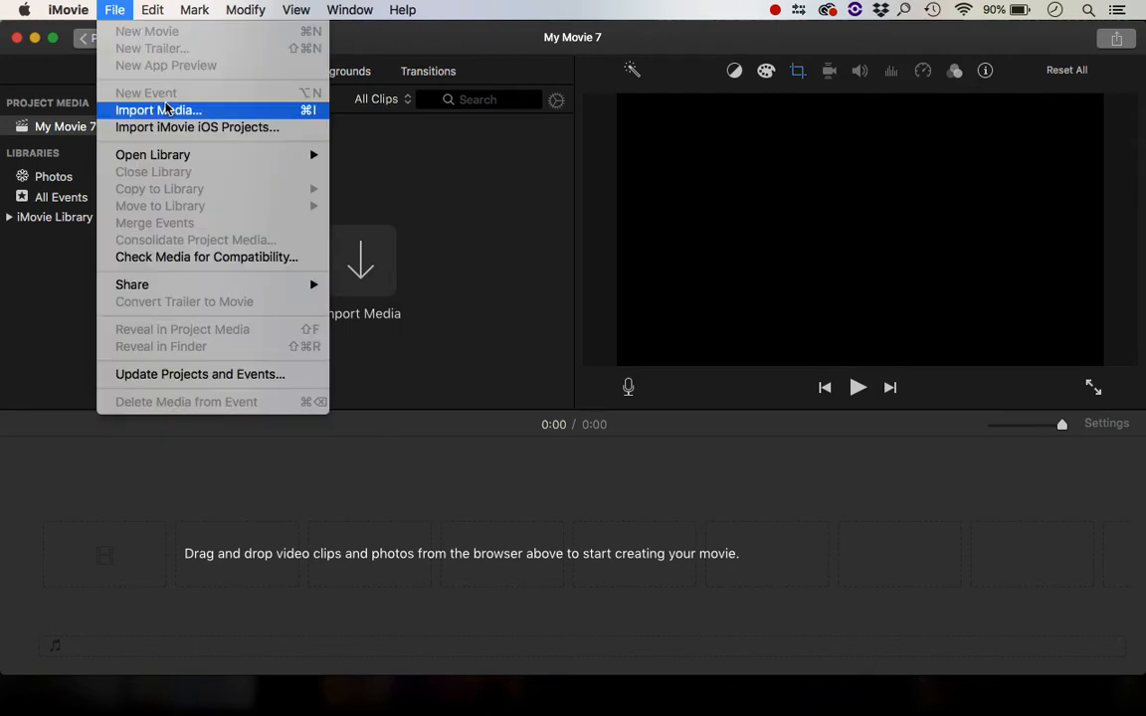
left_click(454, 141)
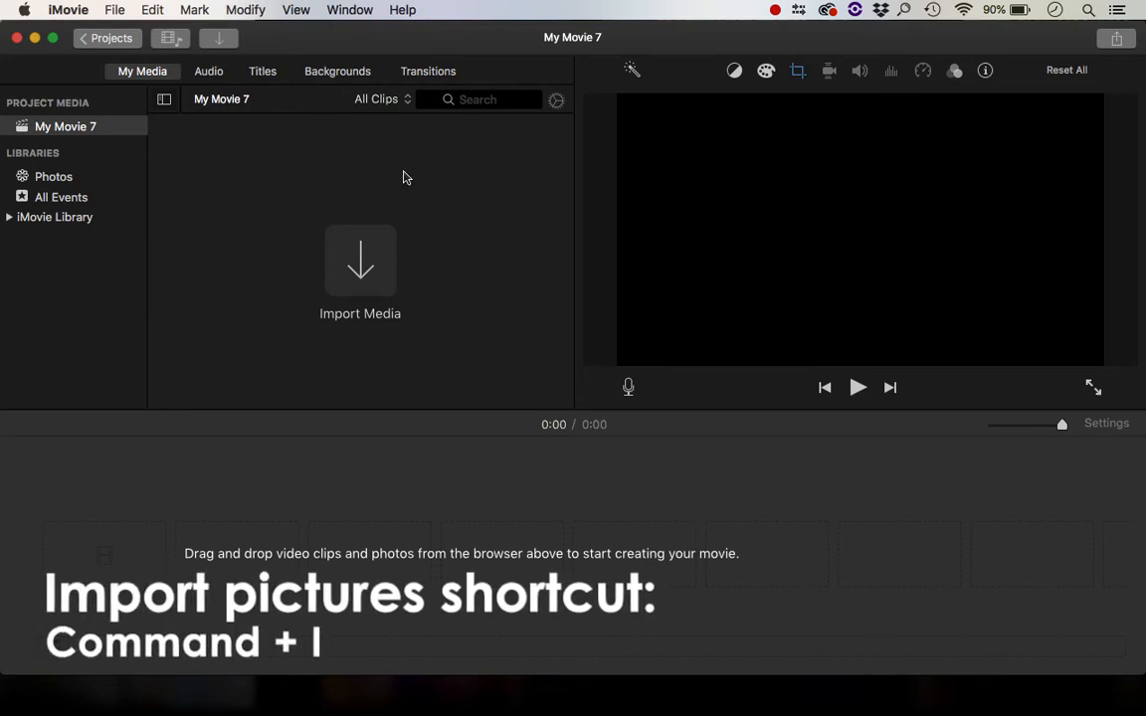
key("super+i")
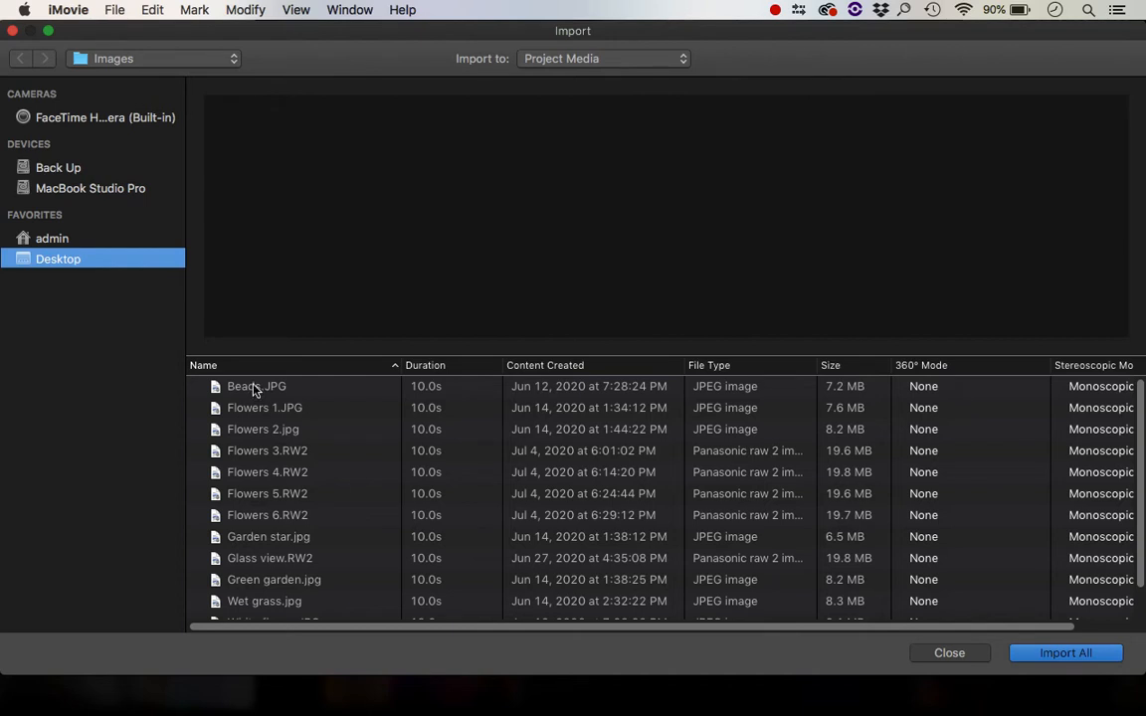
Import the images from Beads.JPG through Glass view.RW2 into the project media
left_click(254, 388)
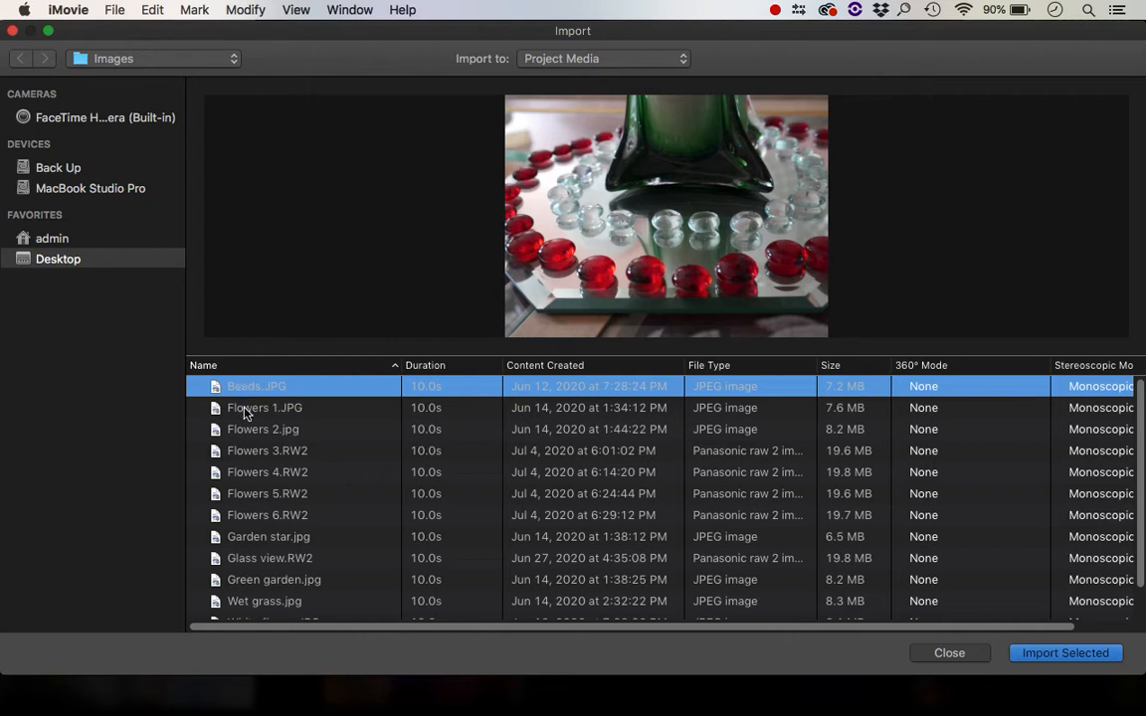
left_click(427, 558, "shift")
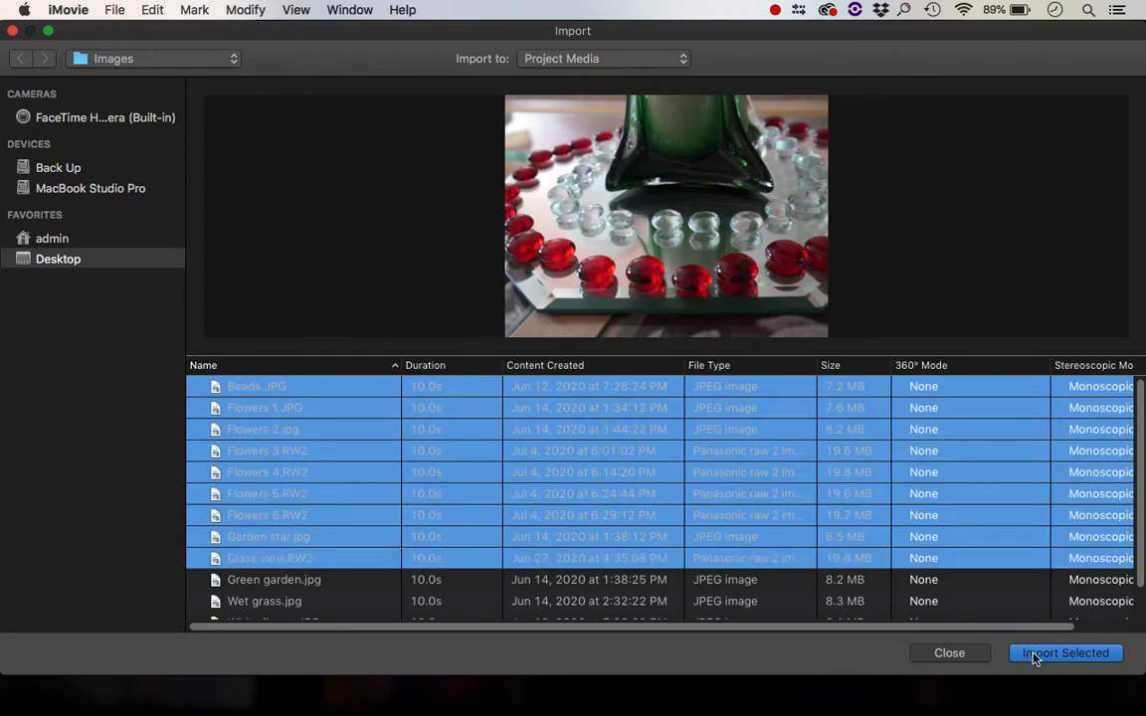
left_click(1064, 654)
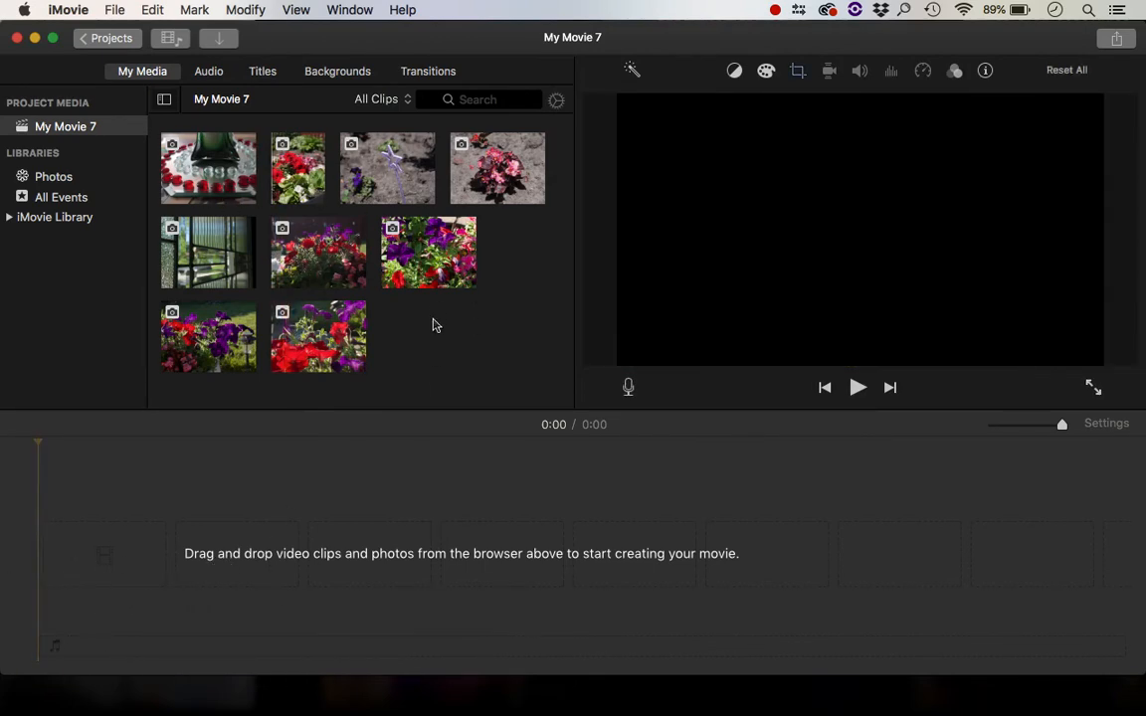
Add the red-and-purple flower photo to the timeline
left_click(322, 263)
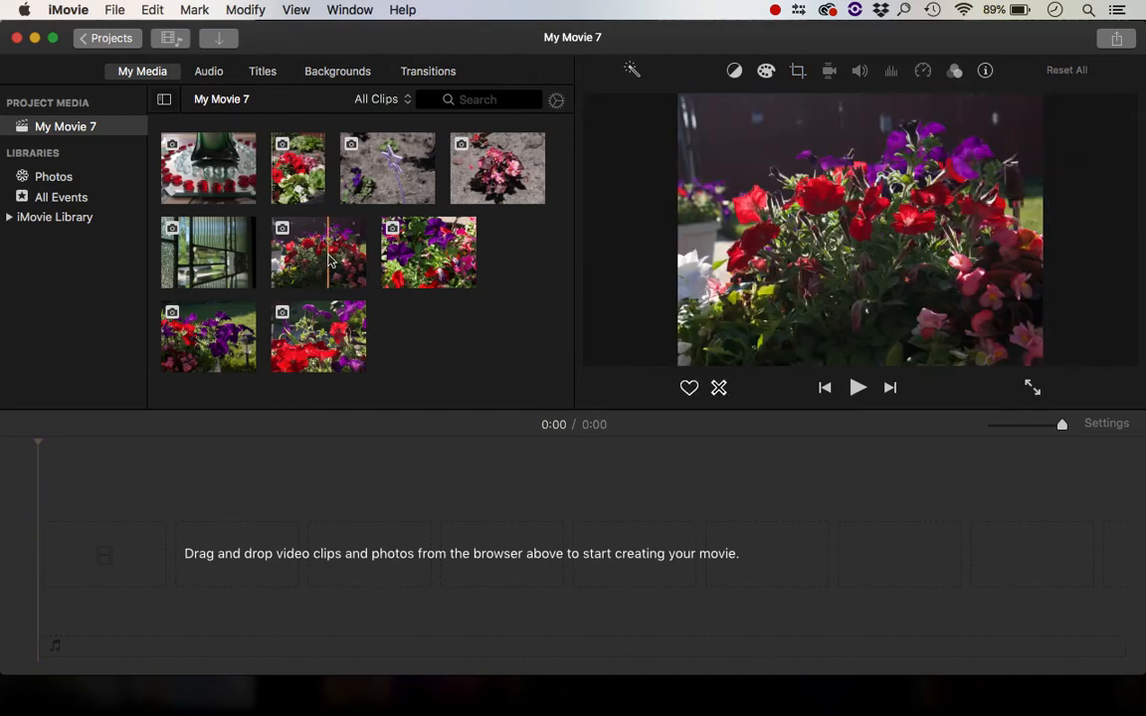
left_click_drag(295, 238, 189, 502)
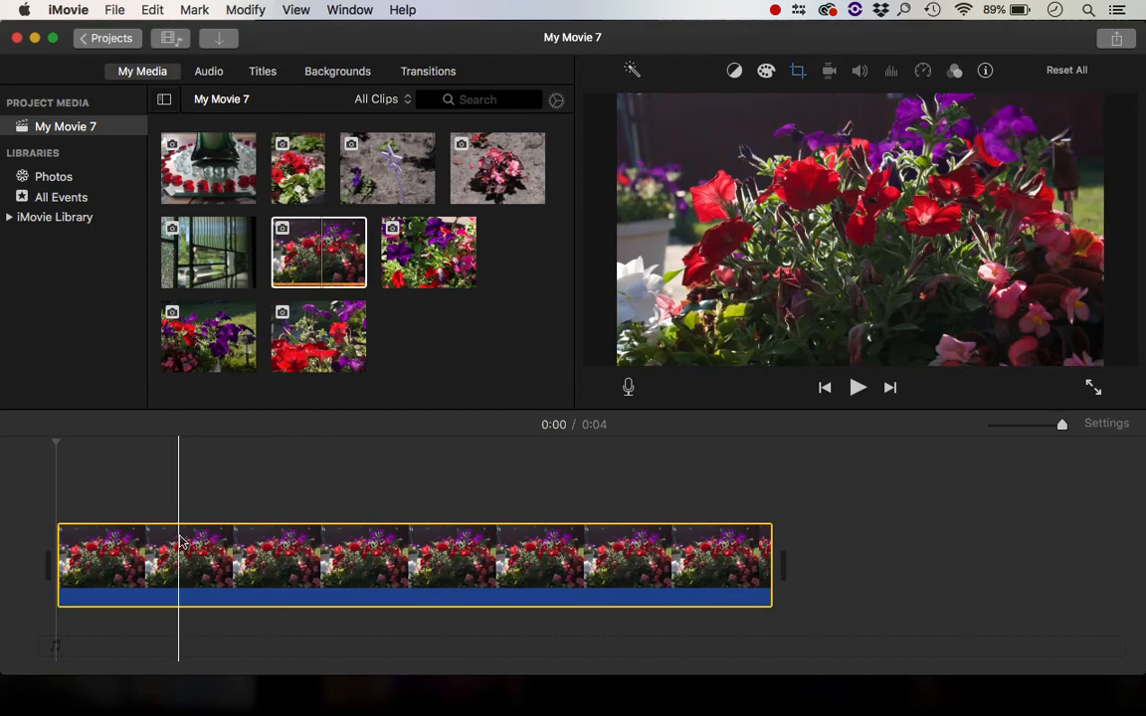
left_click(360, 485)
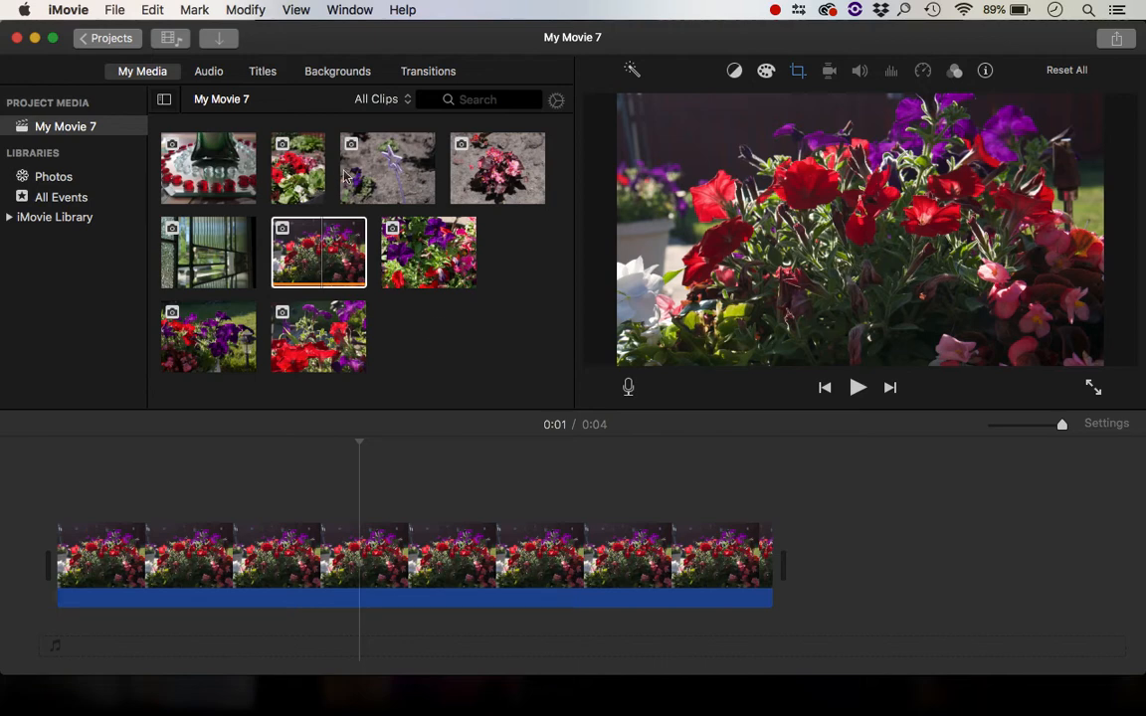
left_click(458, 283)
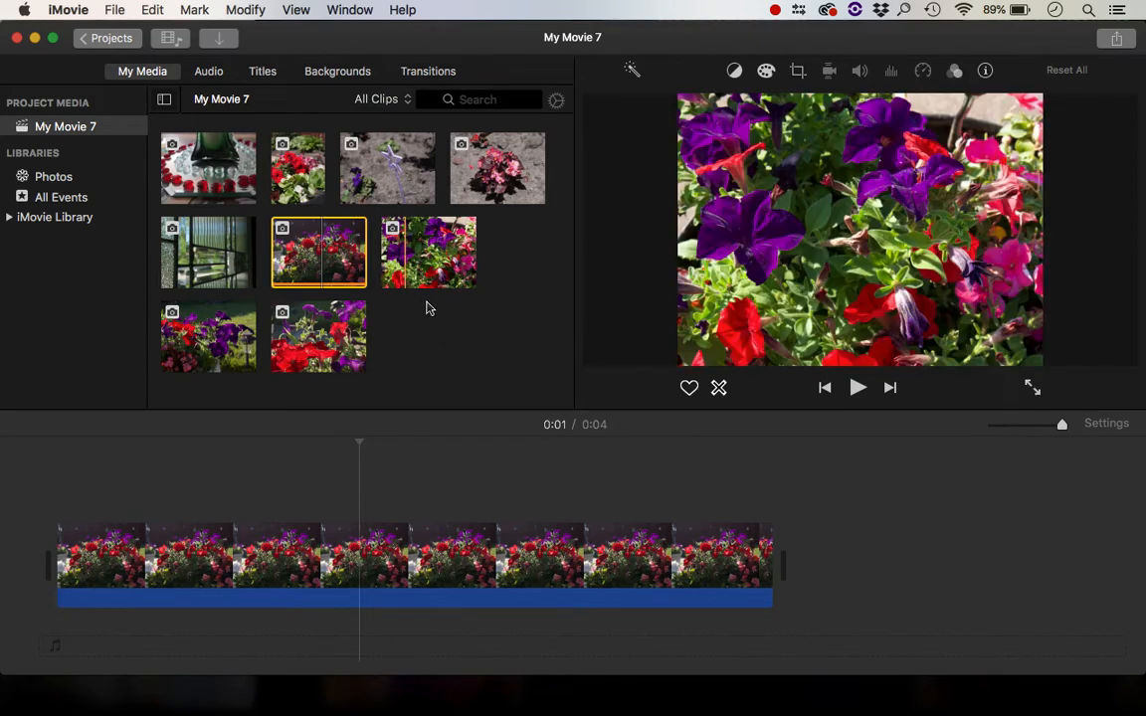
left_click(432, 321)
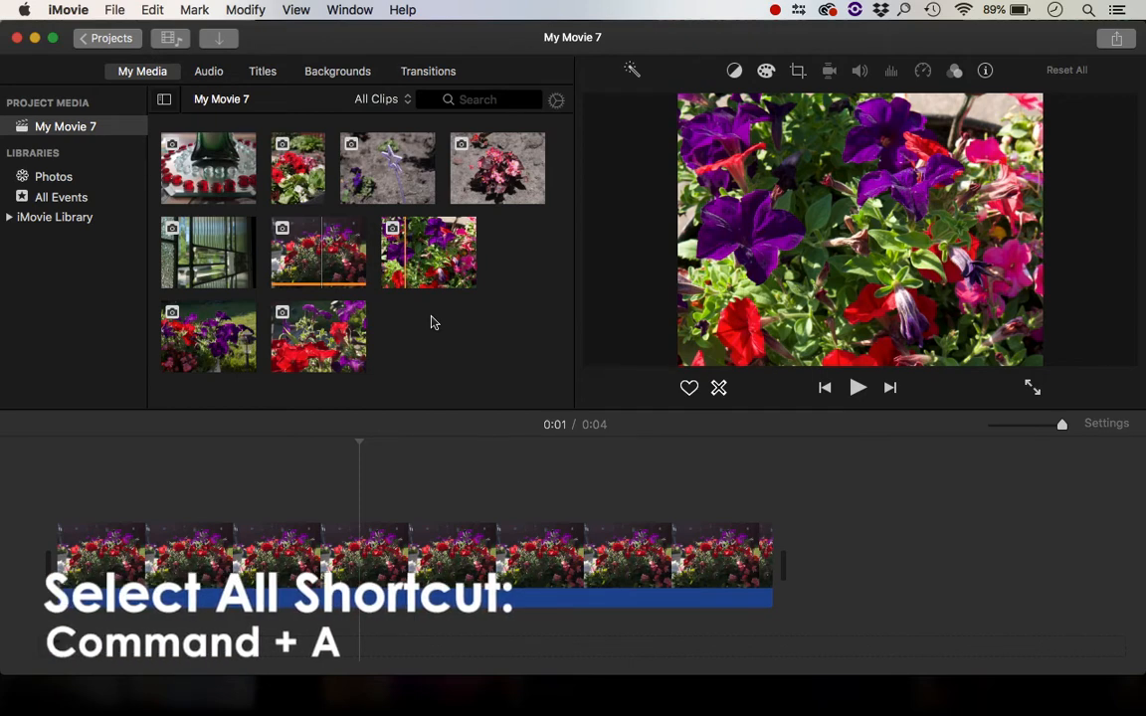
Select all imported photos and add them to the timeline
key("super+a")
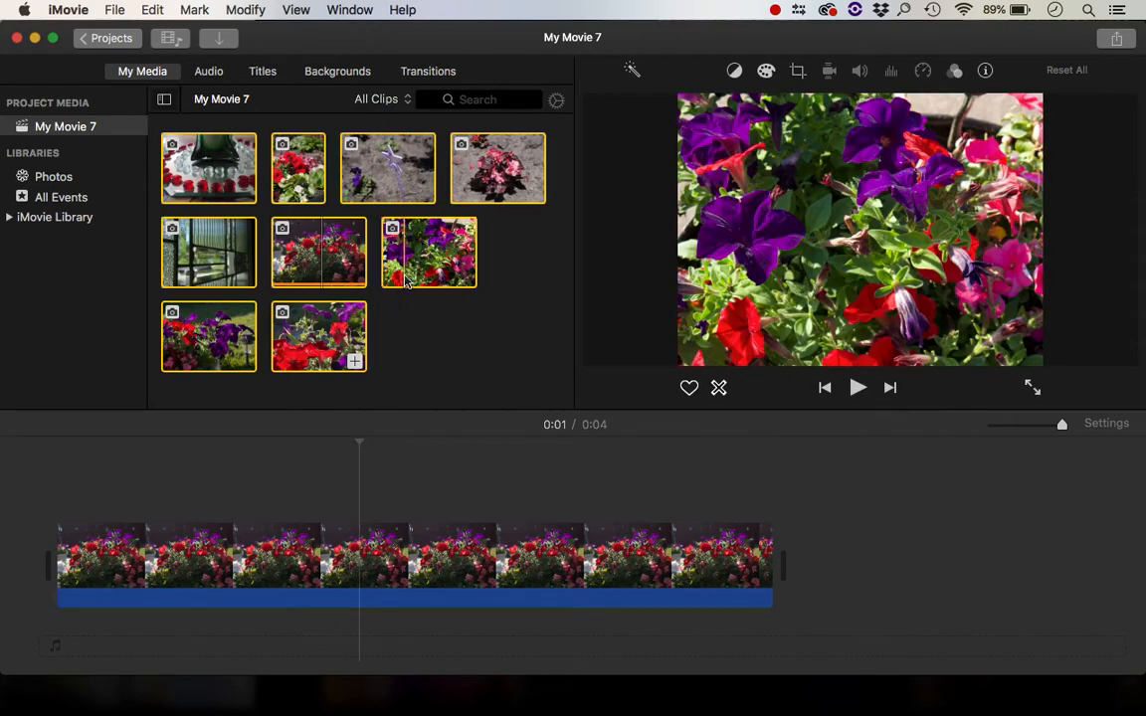
left_click(738, 498)
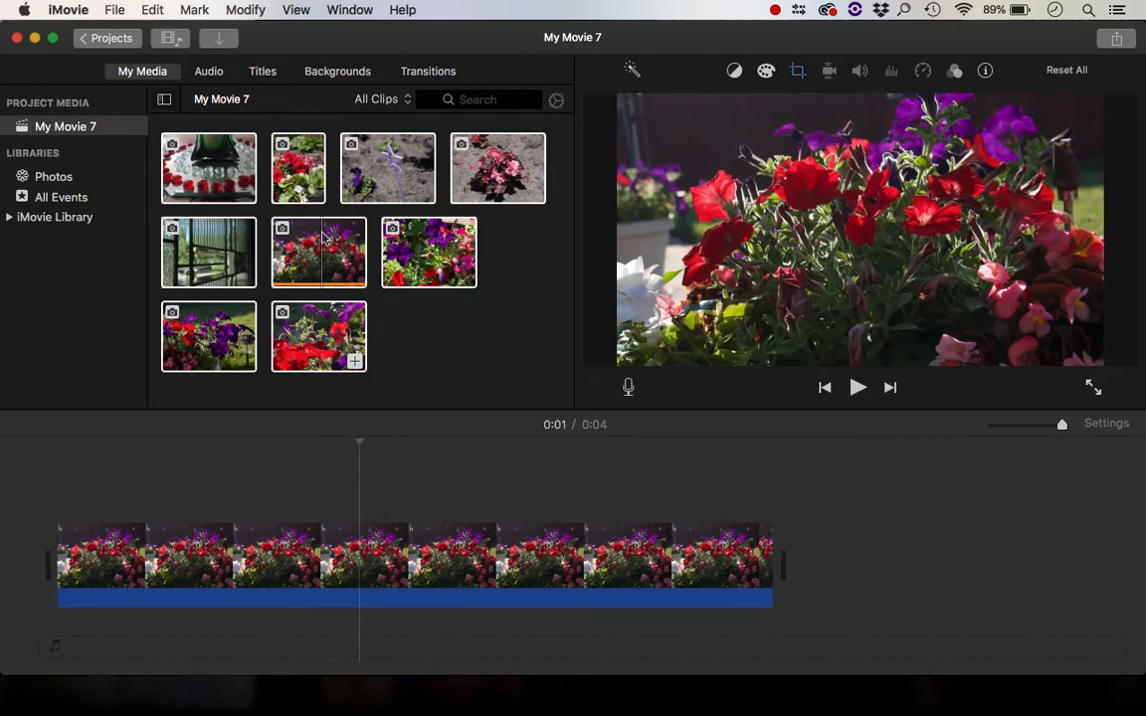
key("super+a")
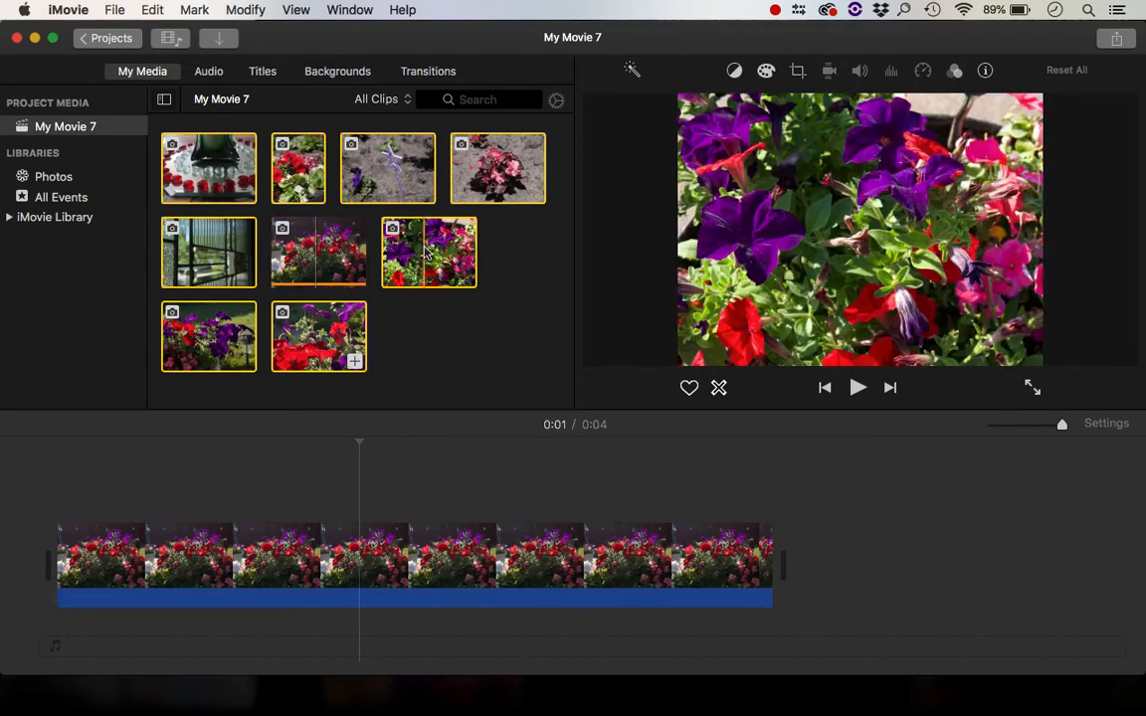
left_click_drag(388, 229, 831, 542)
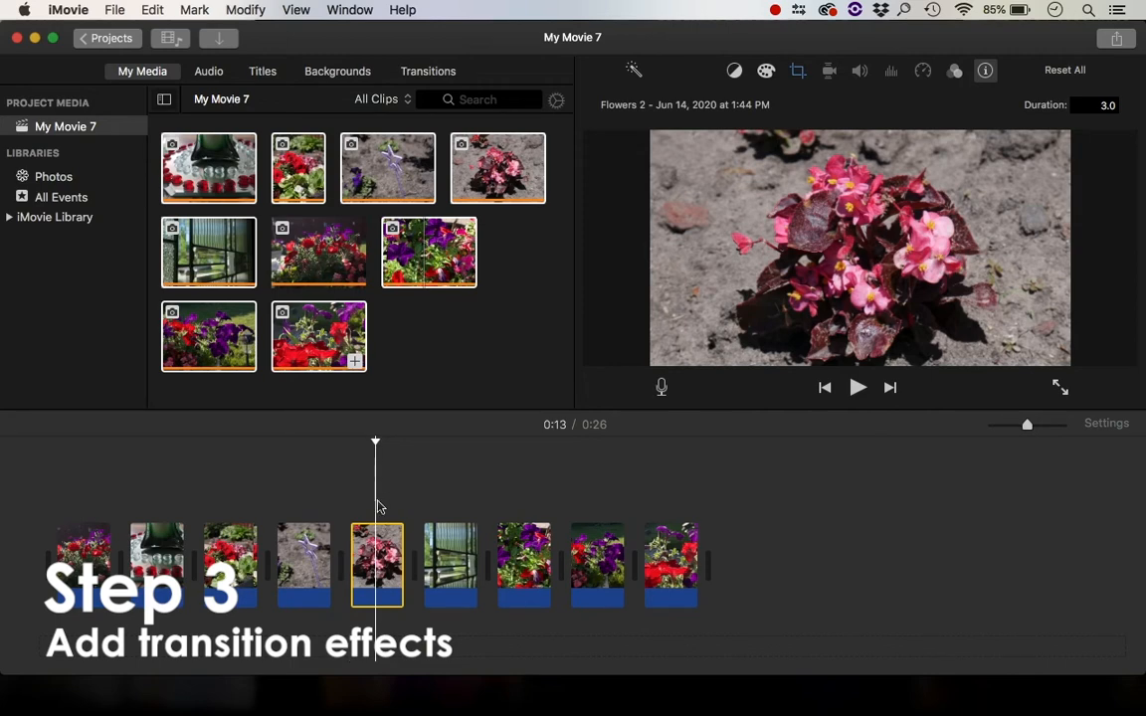
Play back the timeline from the fifth clip
left_click(377, 478)
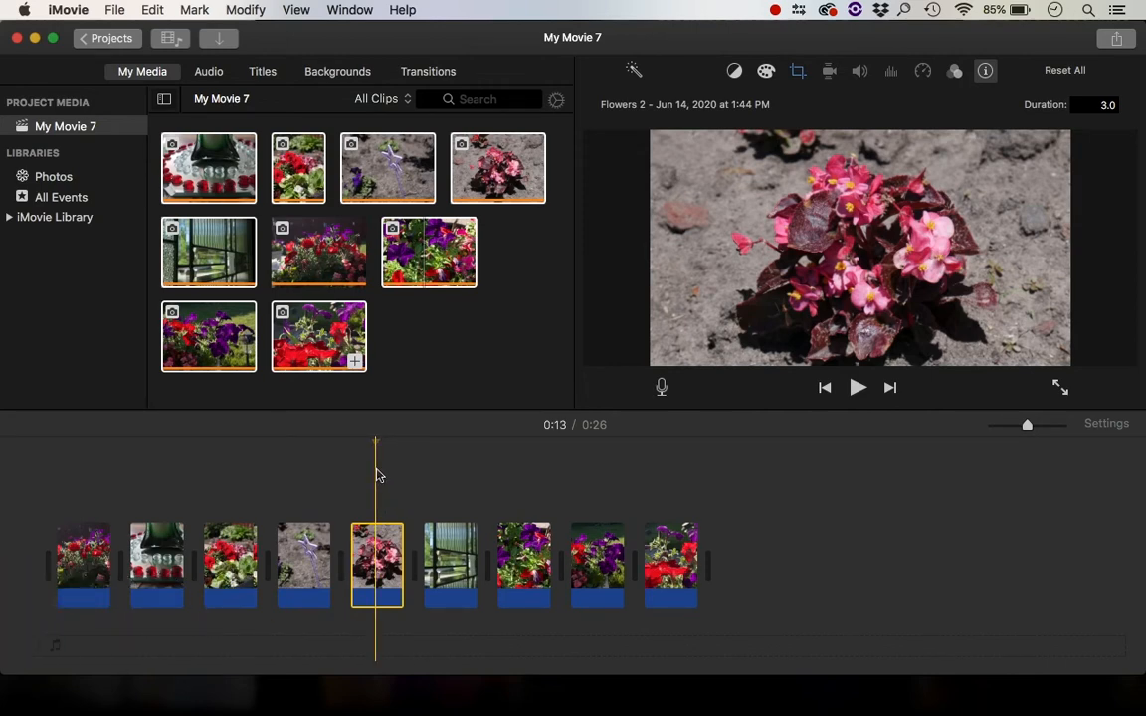
key("space")
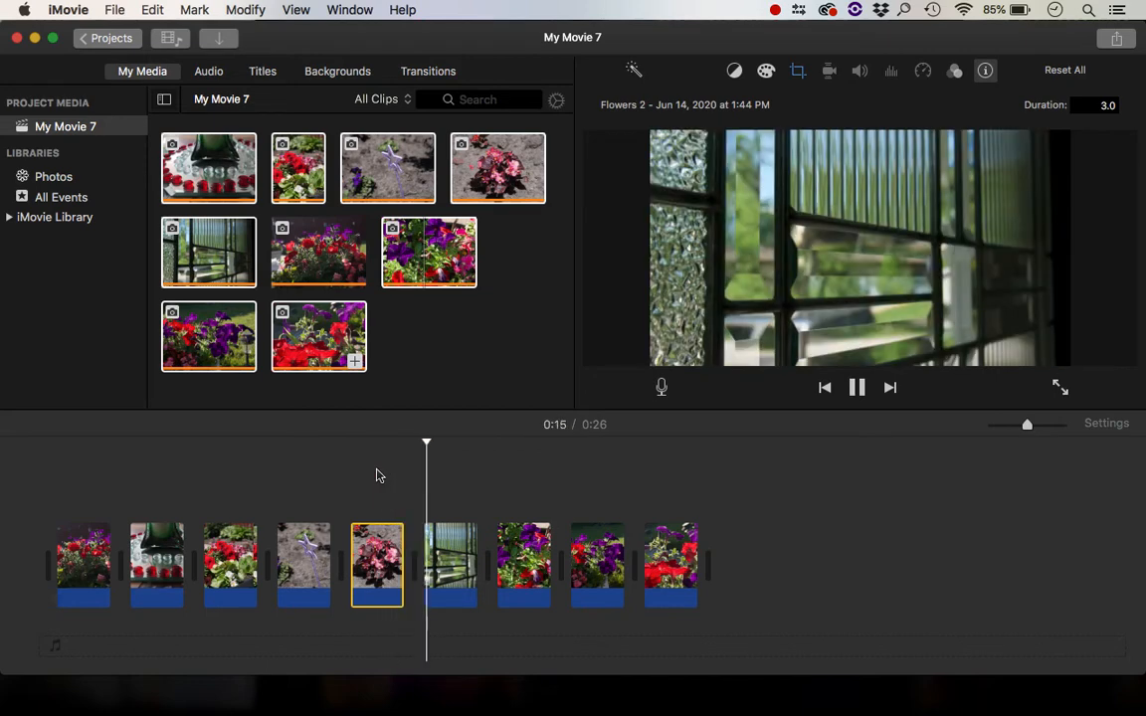
key("space")
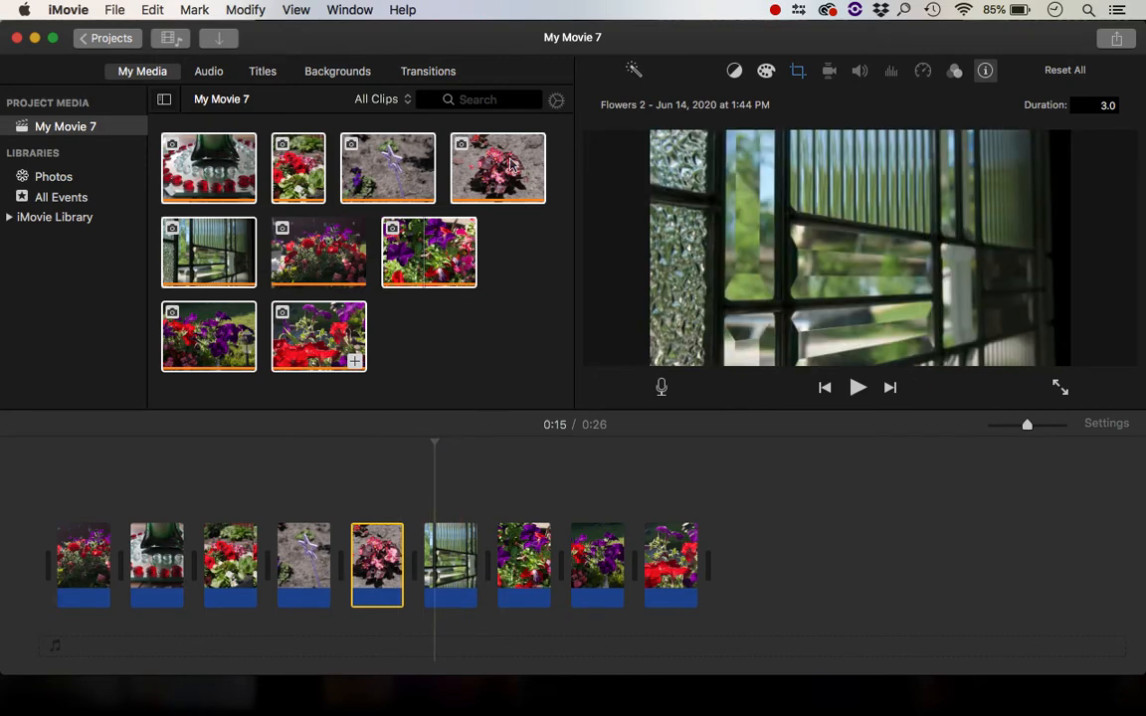
Insert a Cross Blur transition between the fifth and sixth clips
left_click(435, 78)
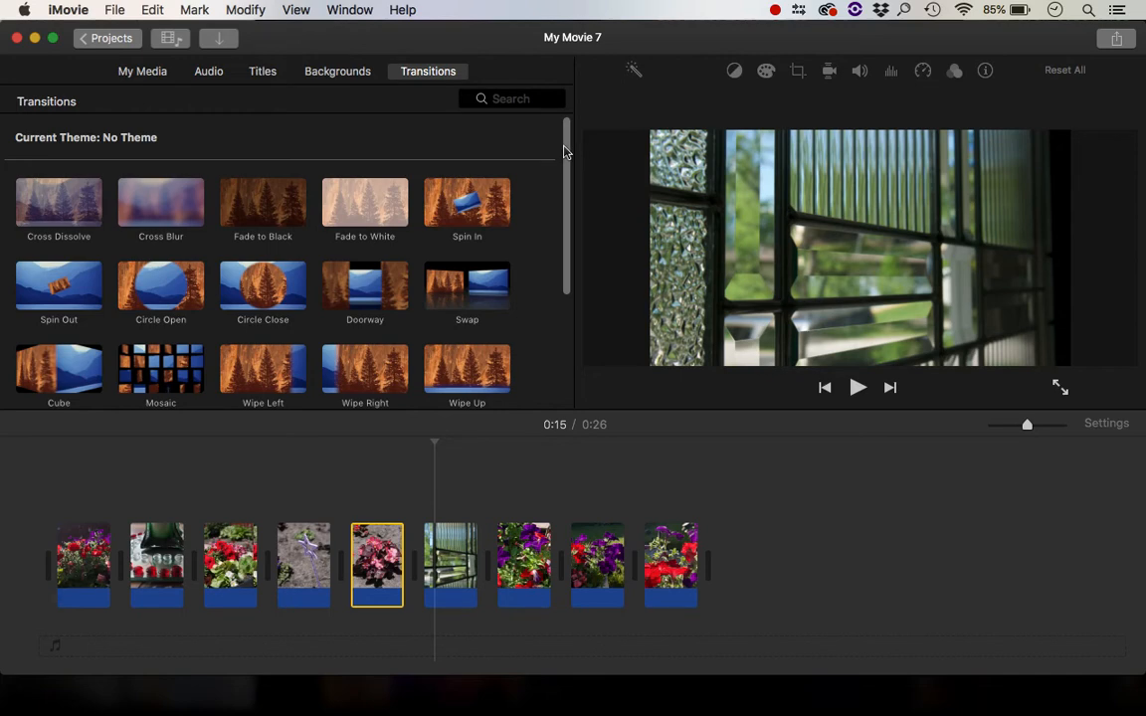
scroll(149, 169, "down", 1)
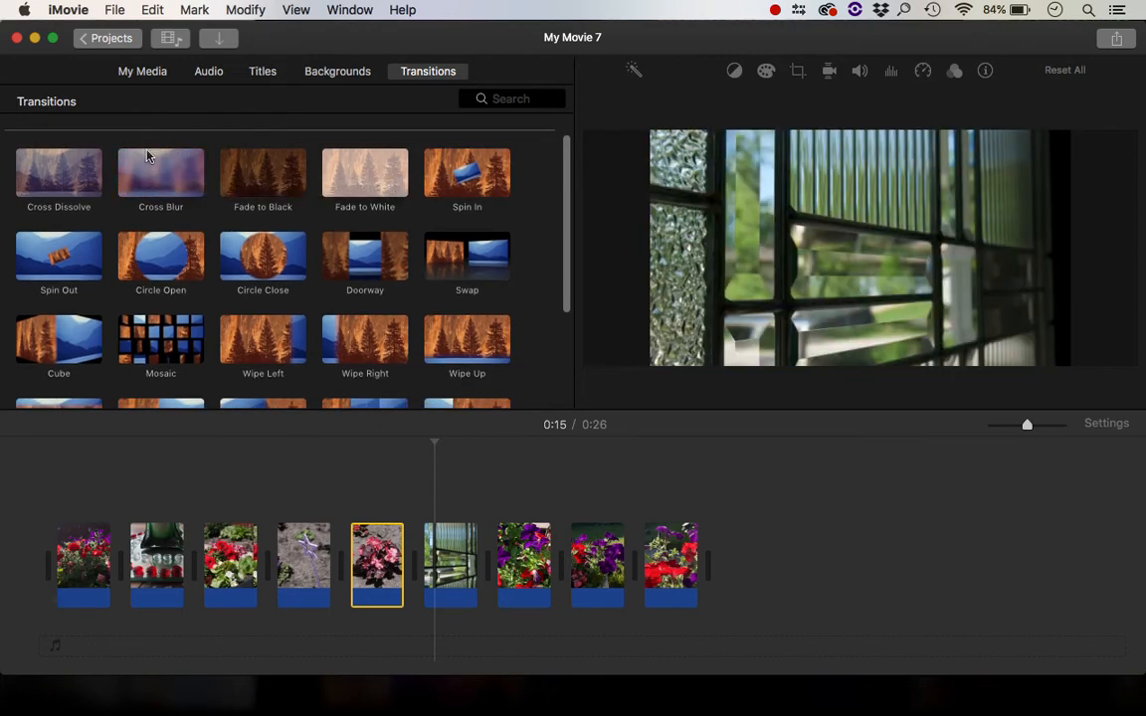
left_click(146, 162)
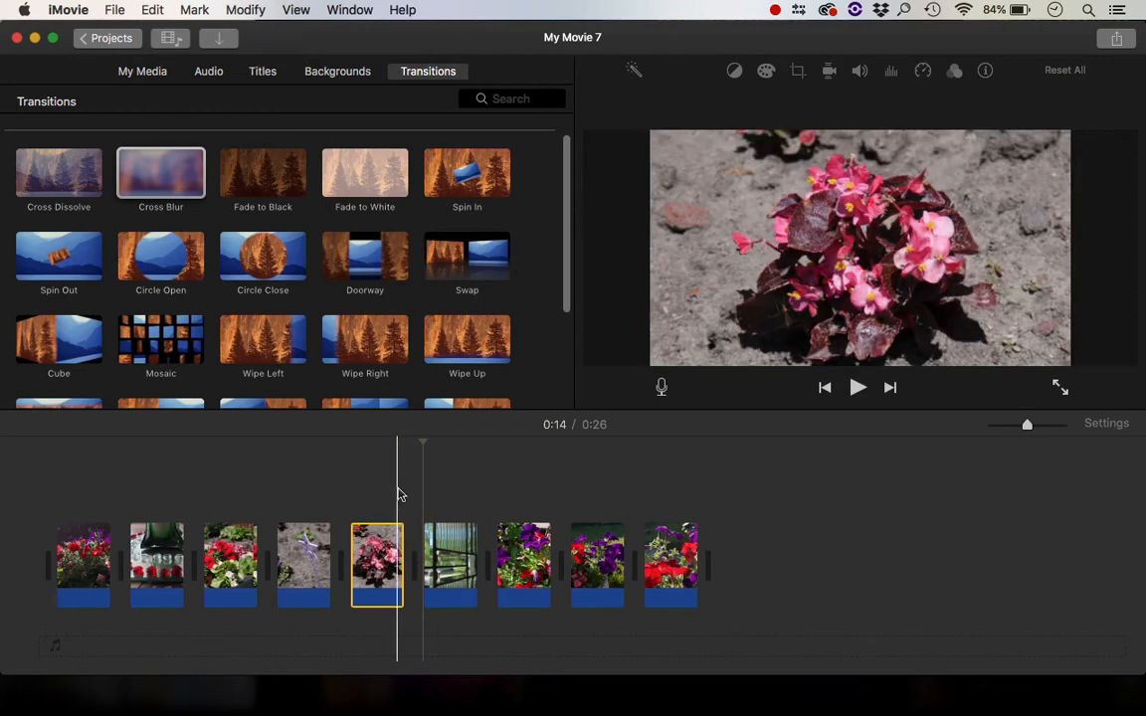
left_click(162, 179)
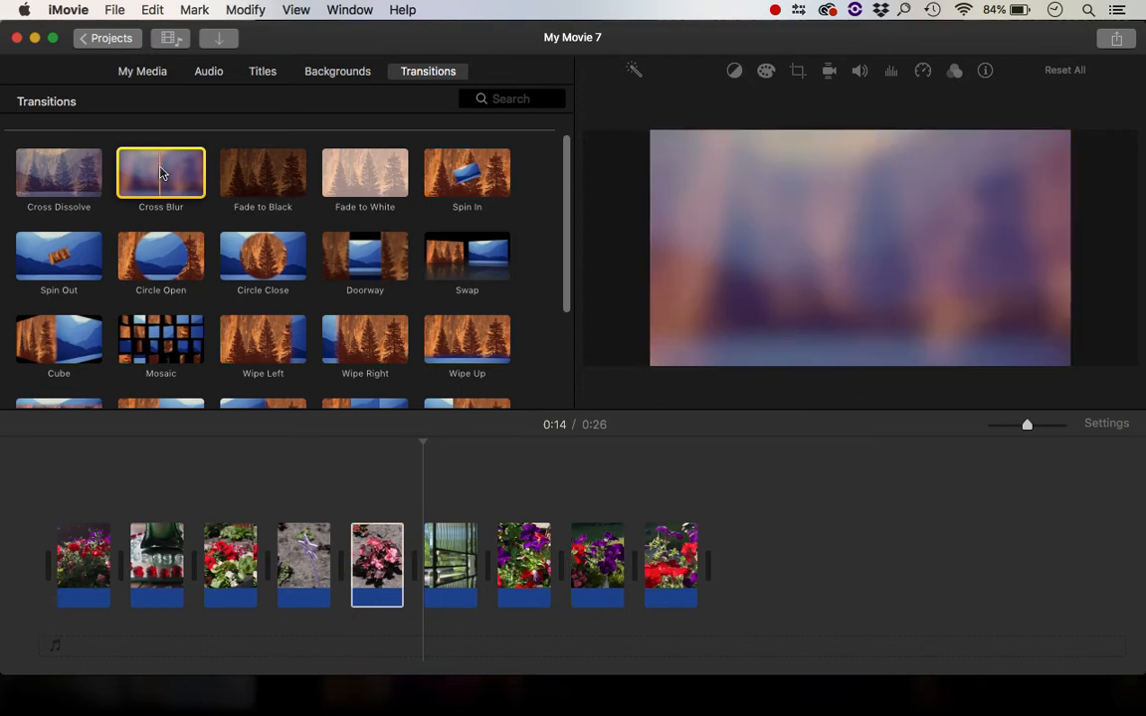
mouse_move(162, 174)
left_mouse_down()
mouse_move(412, 492)
mouse_move(427, 542)
mouse_move(416, 563)
left_mouse_up()
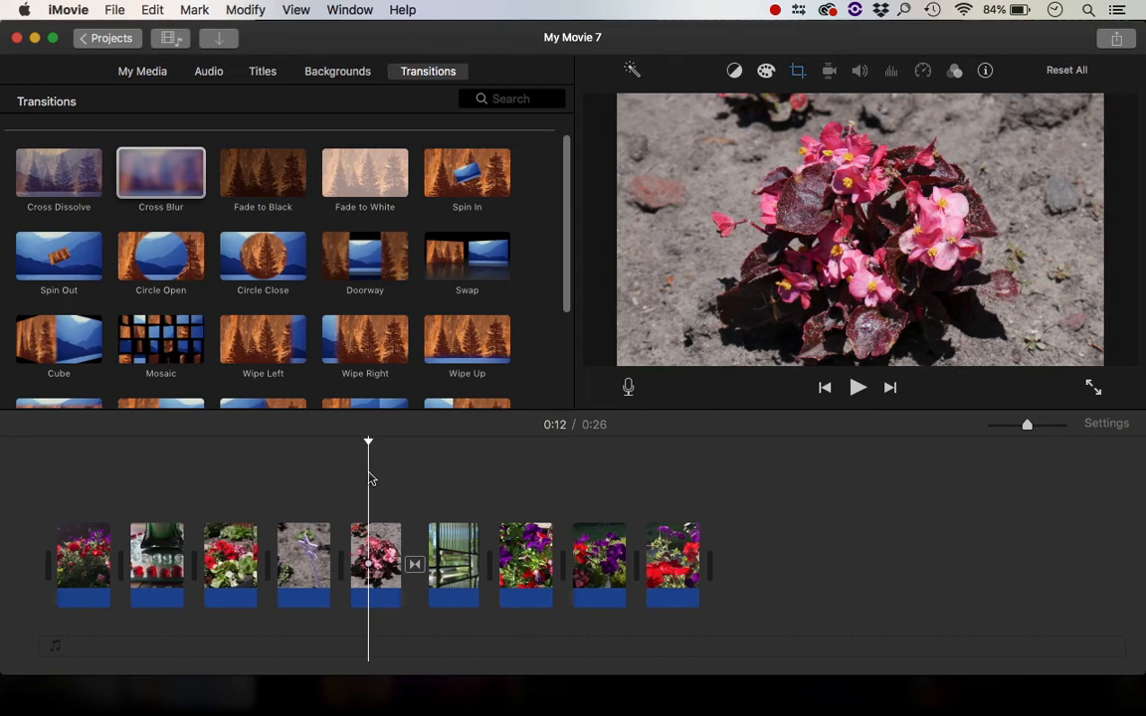
Play back the Cross Blur transition between the fifth and sixth clips
key("space")
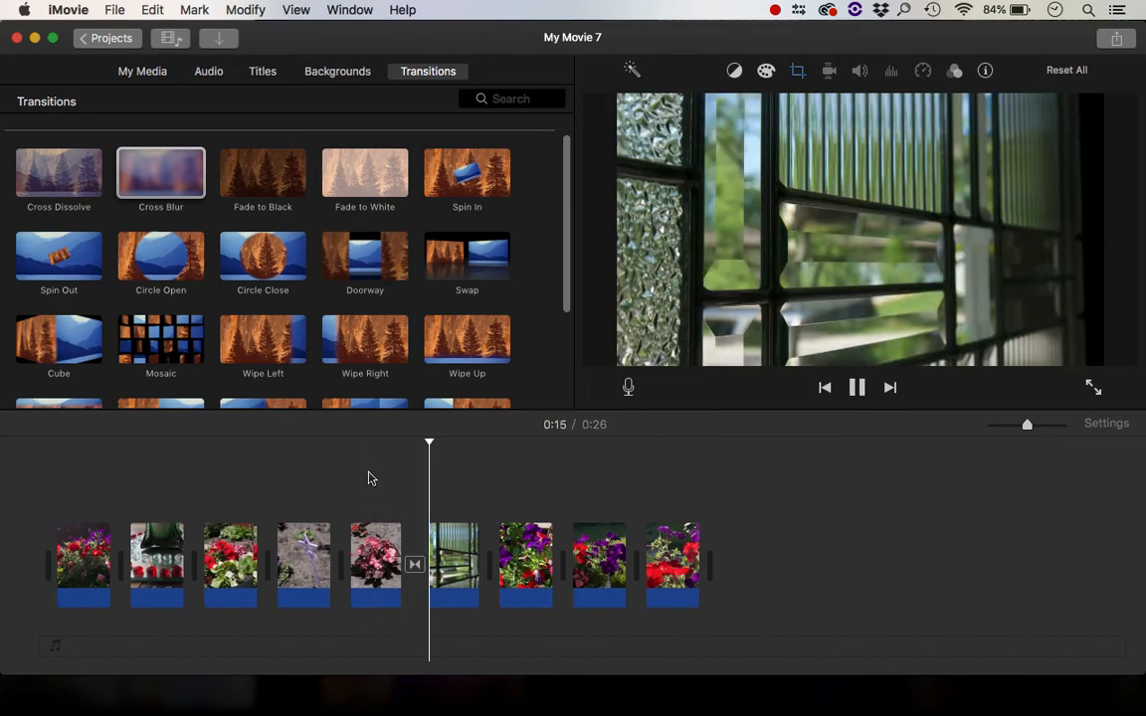
key("space")
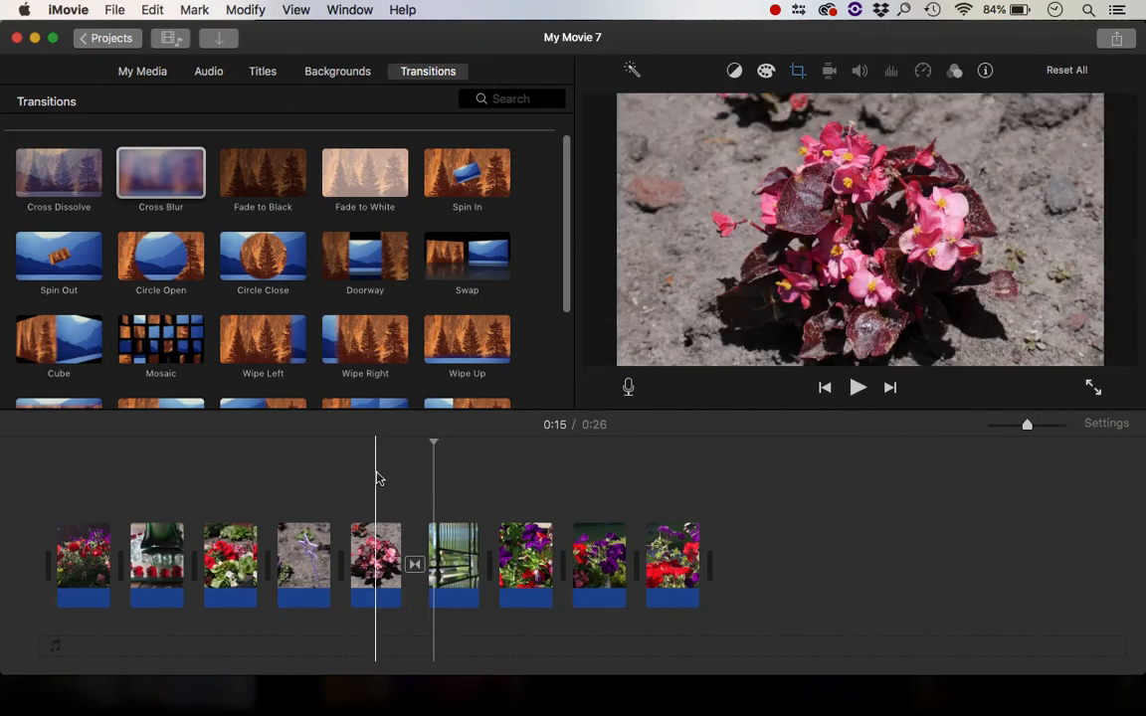
left_click(376, 478)
key("space")
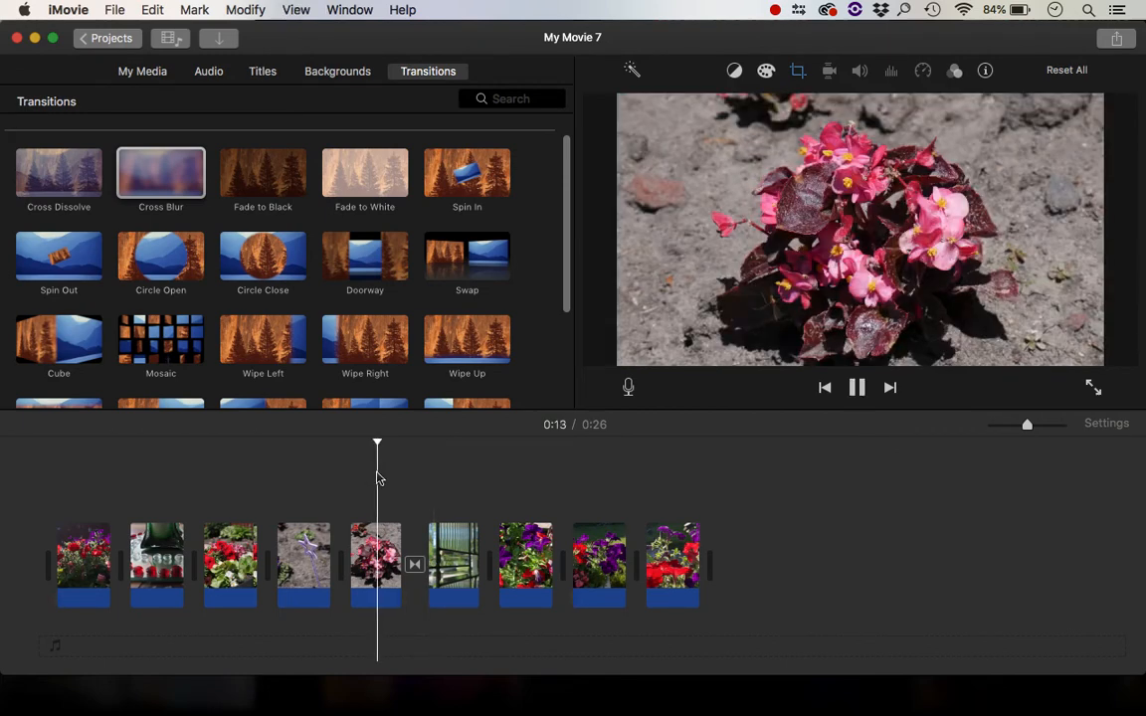
key("space")
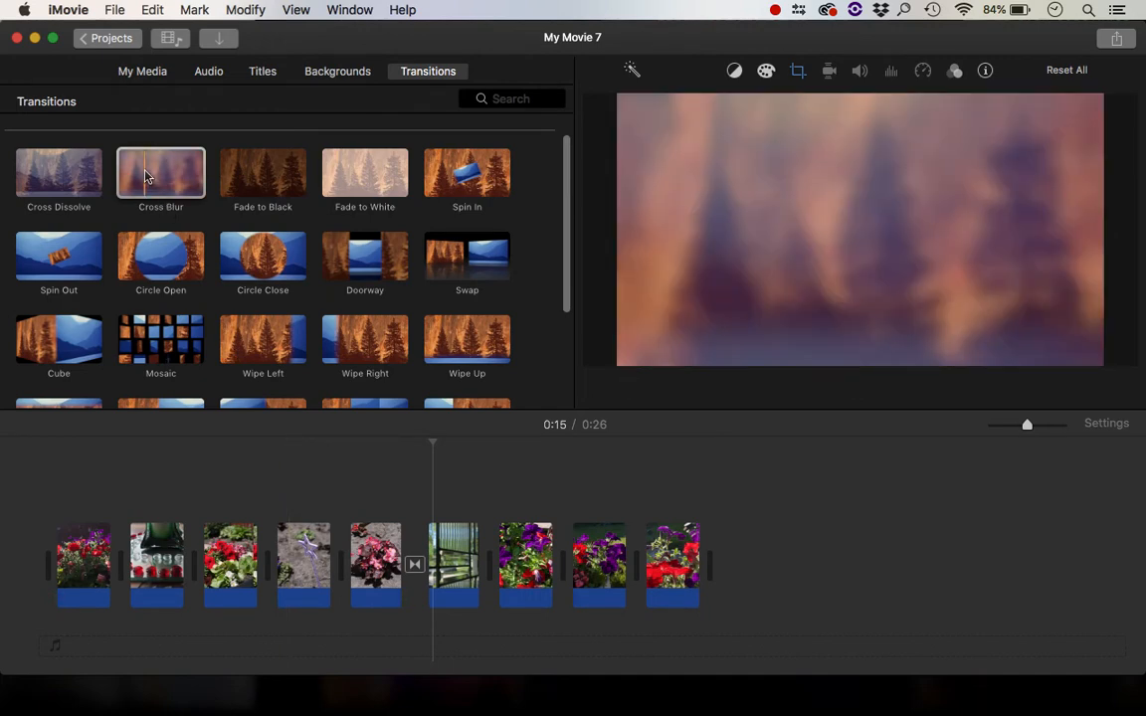
Try to add a Cross Blur transition between the second and third clips, then undo it
left_click_drag(147, 176, 204, 533)
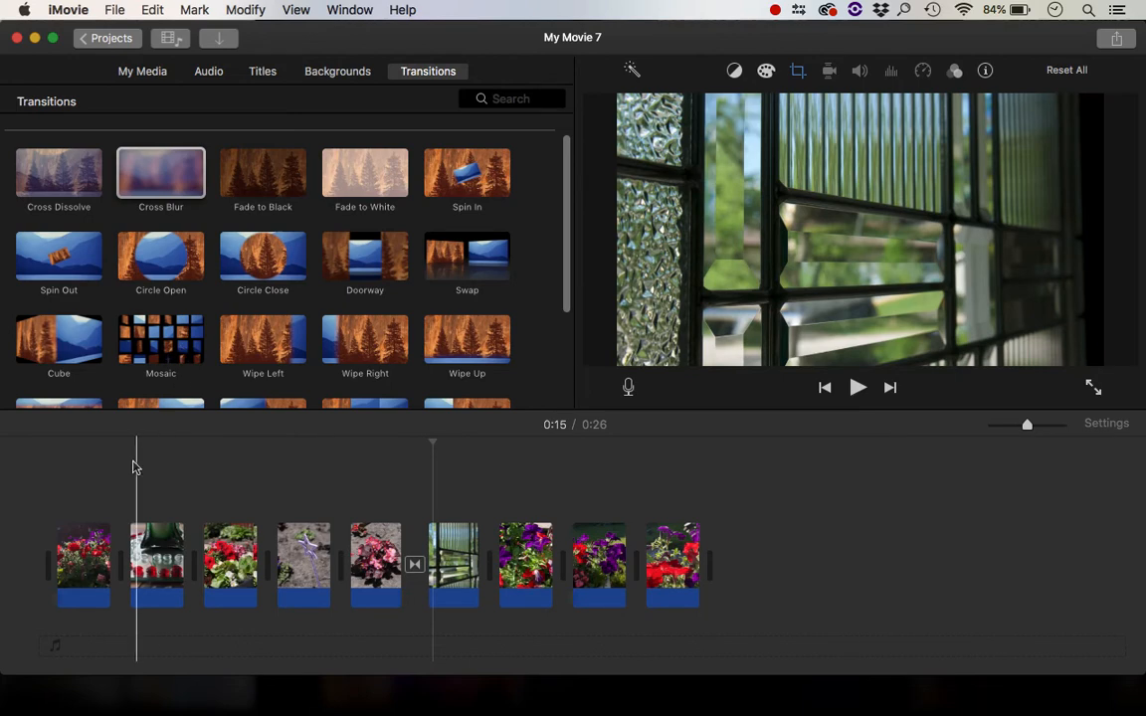
key("super+z")
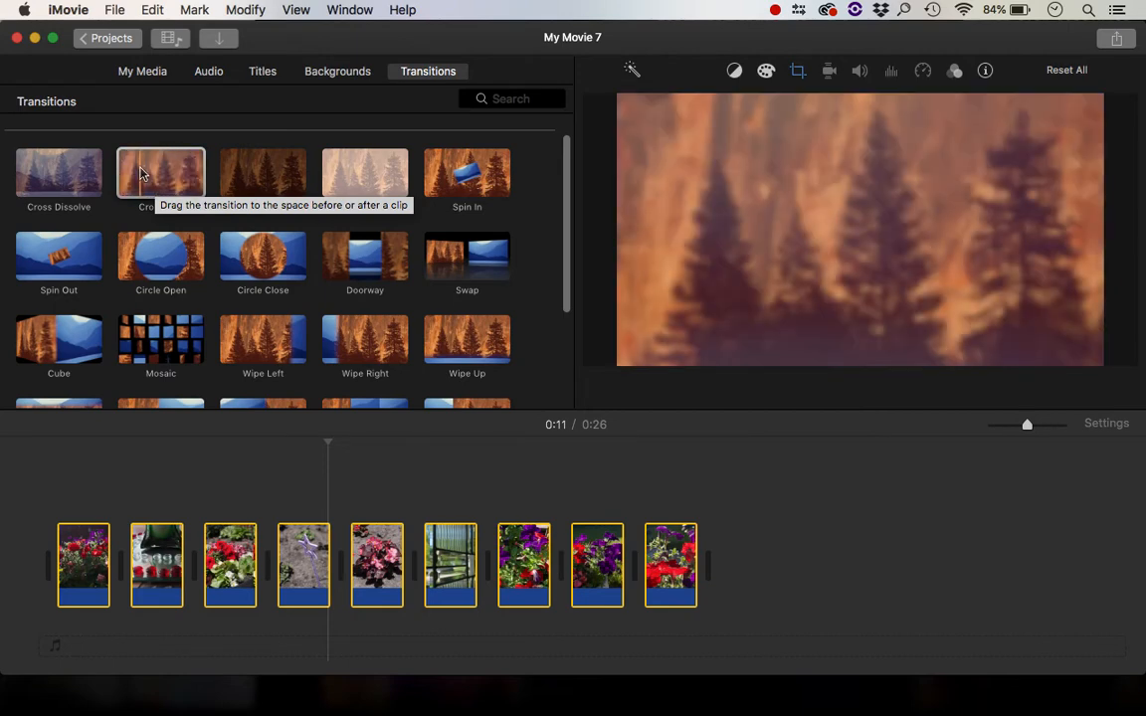
Apply Cross Blur transitions between all clips in the timeline and play the result
double_click(139, 174)
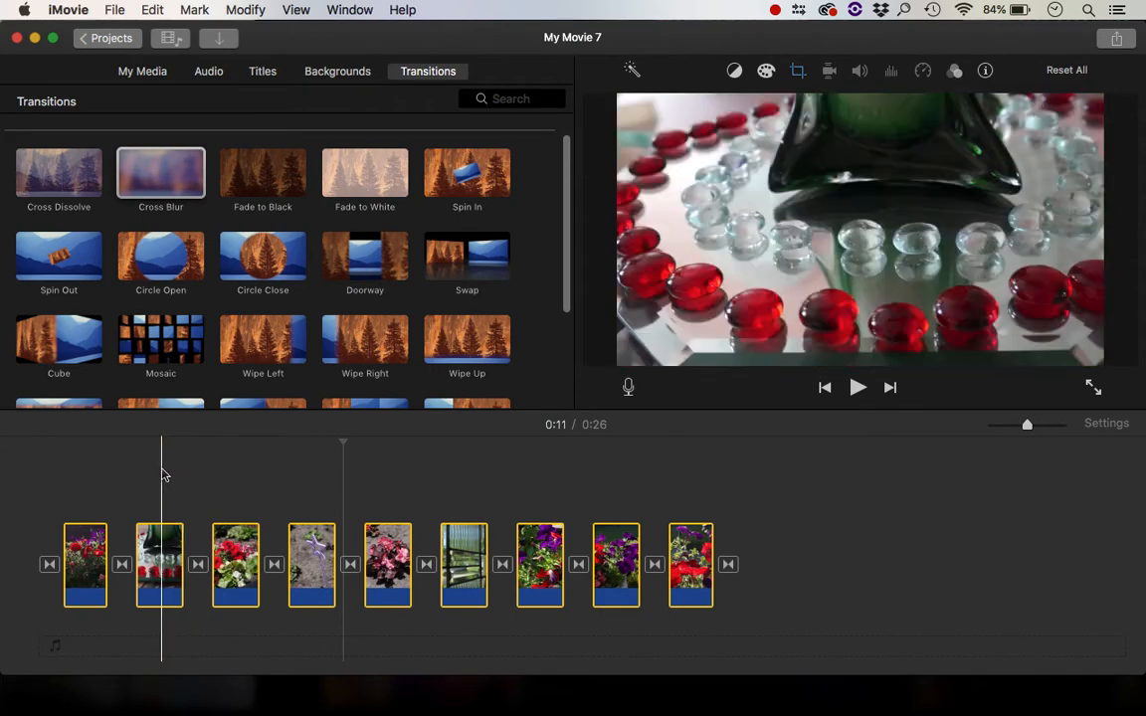
left_click(165, 474)
key("space")
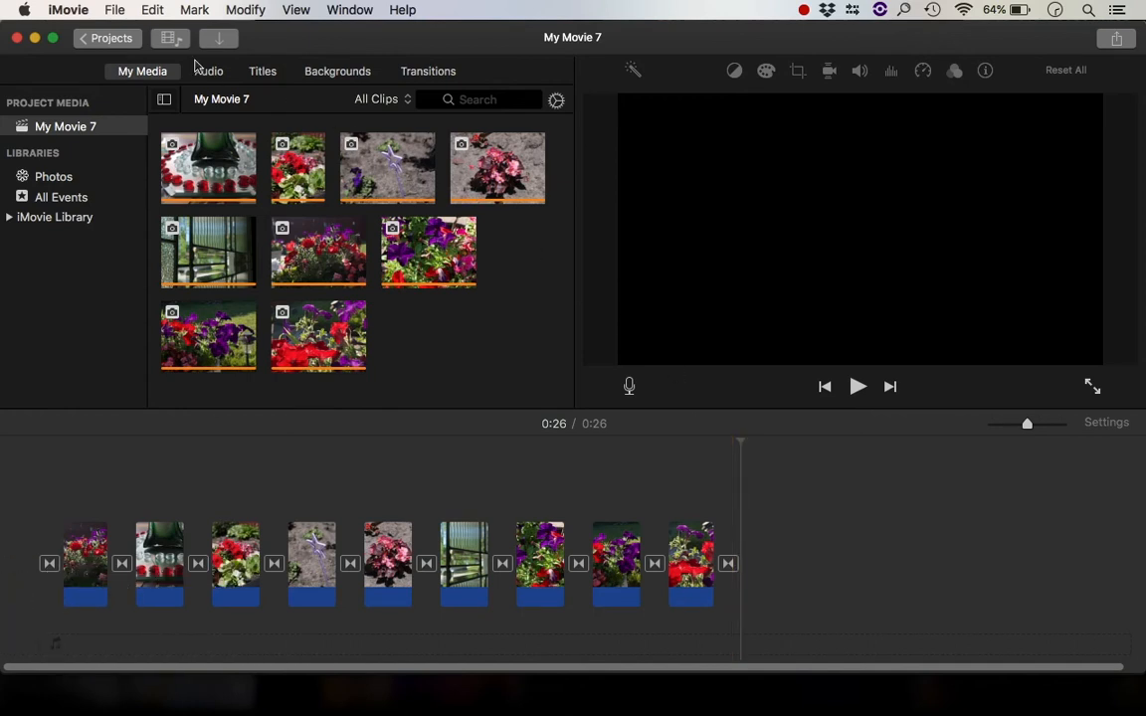
Add a Prism title at the beginning of the timeline
left_click(265, 77)
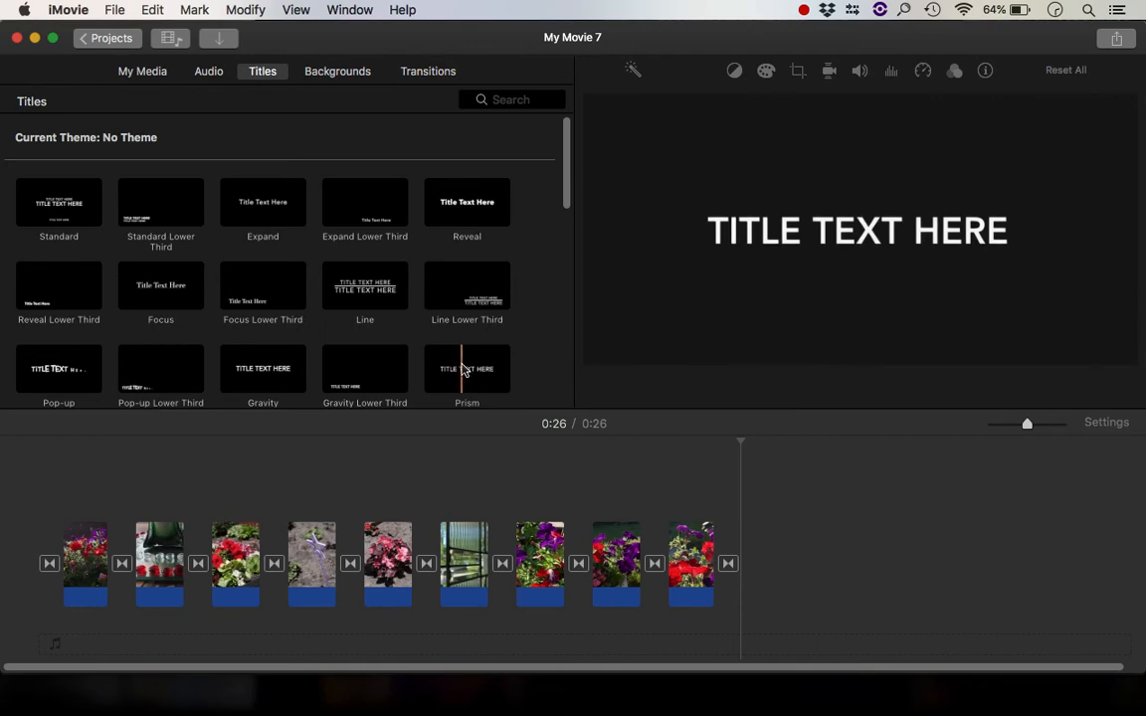
left_click_drag(462, 370, 23, 562)
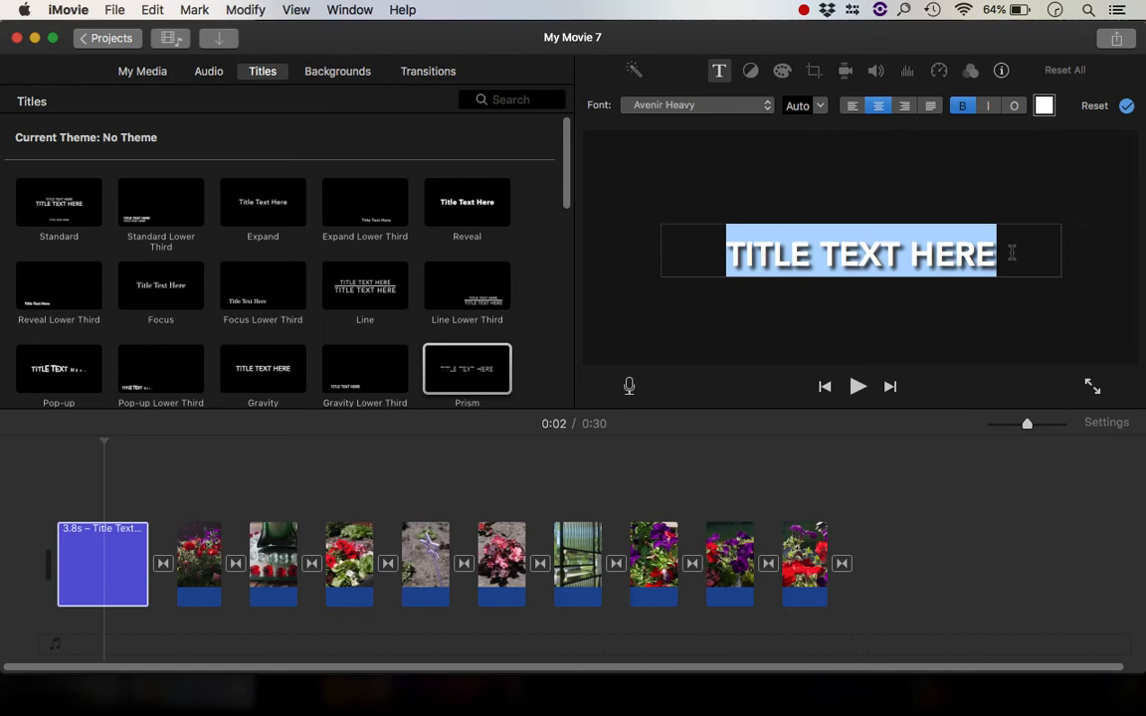
Replace the opening title's text with MY SLIDESHOW, keeping the Avenir Heavy font and Auto size, and apply it
type("MY SLIDESHOW")
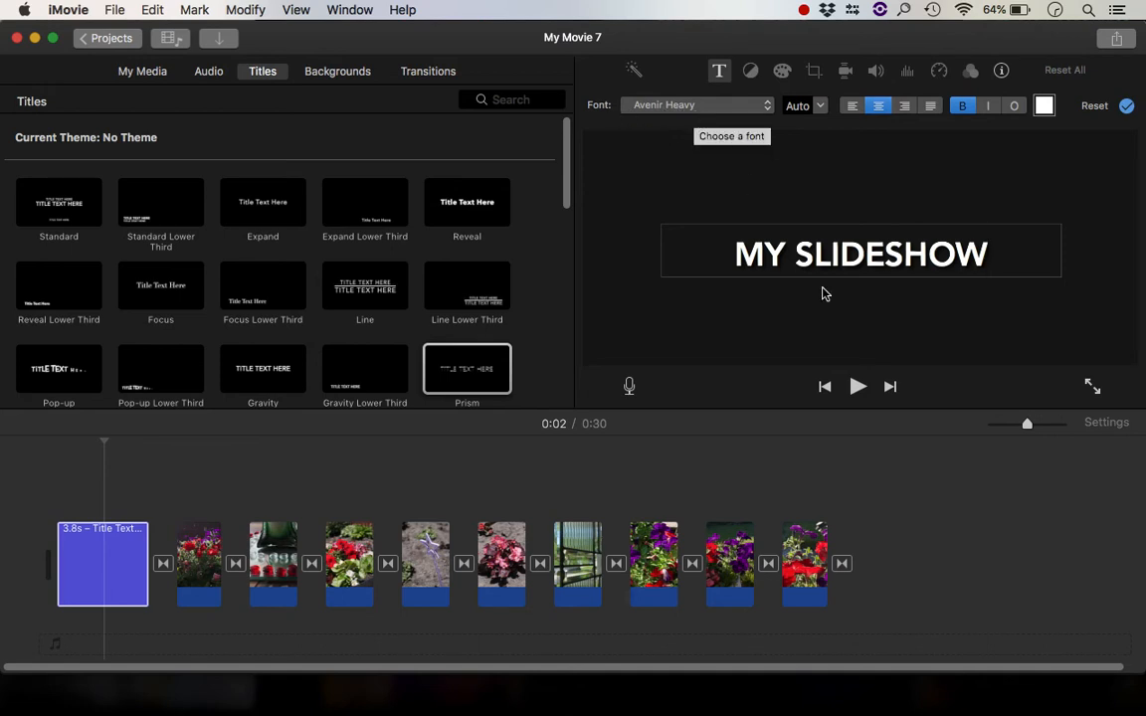
left_click(731, 109)
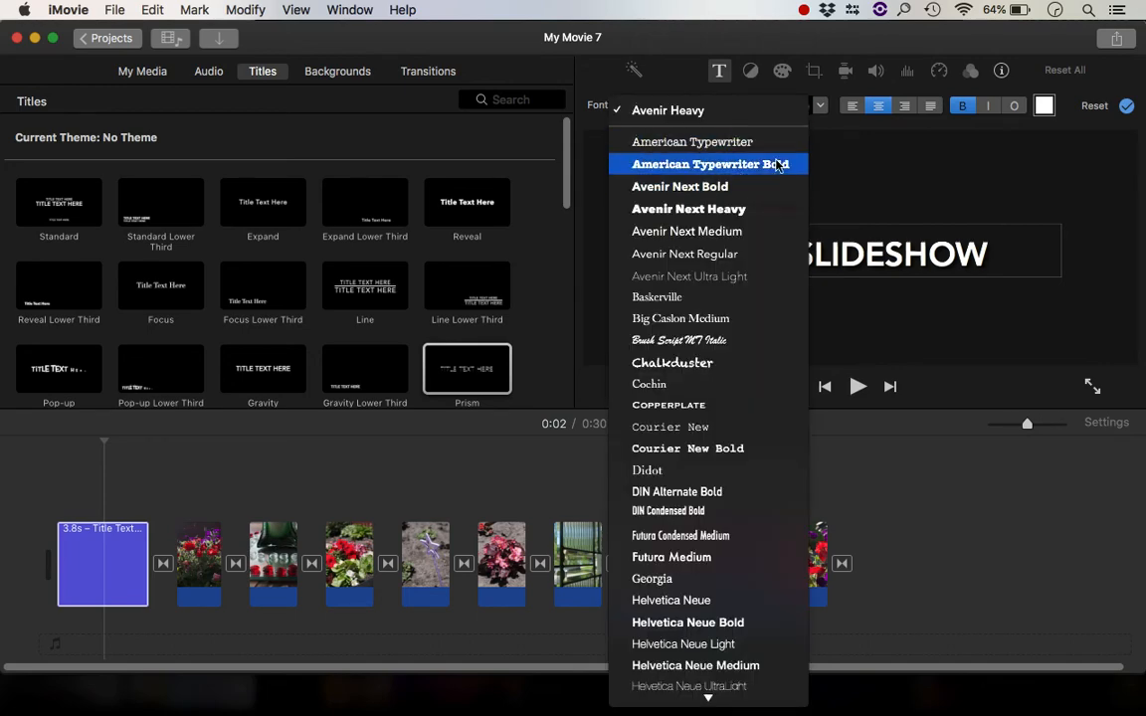
left_click(543, 74)
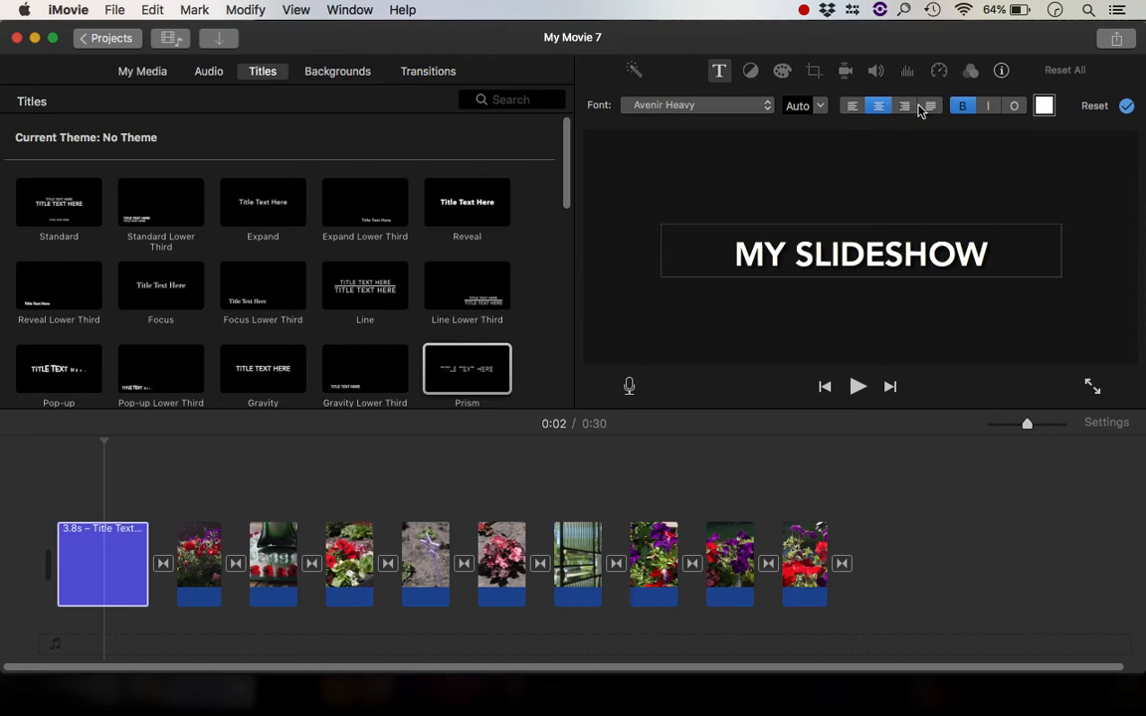
left_click(821, 108)
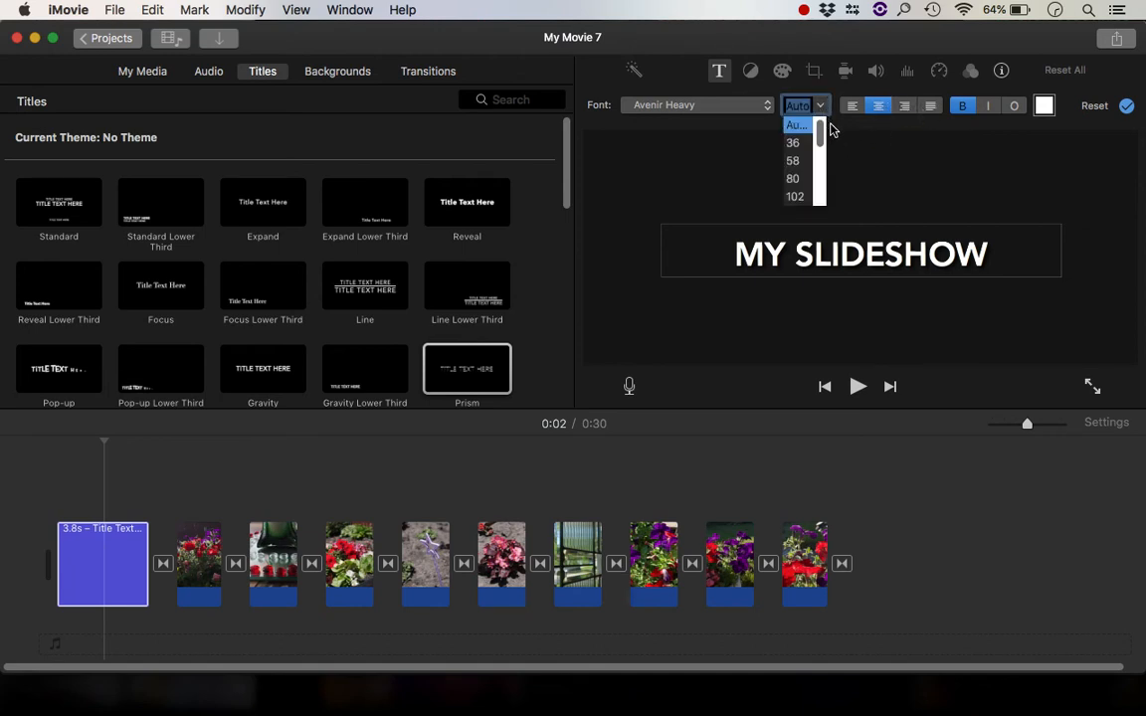
left_click(852, 134)
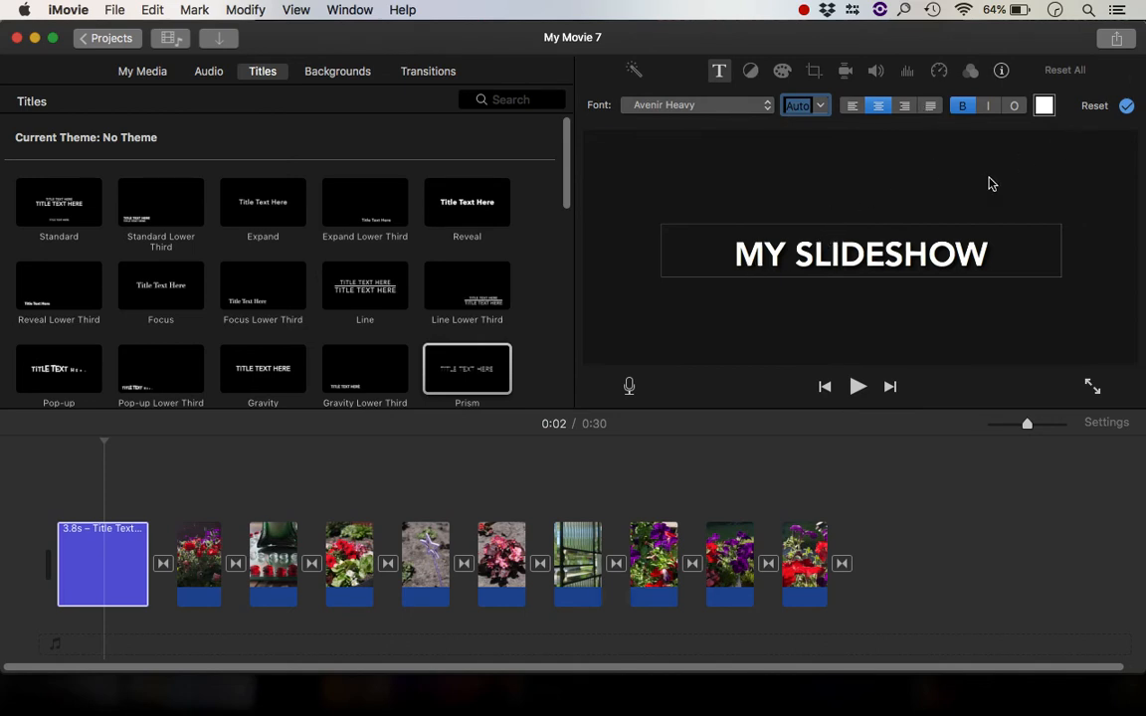
left_click(1126, 107)
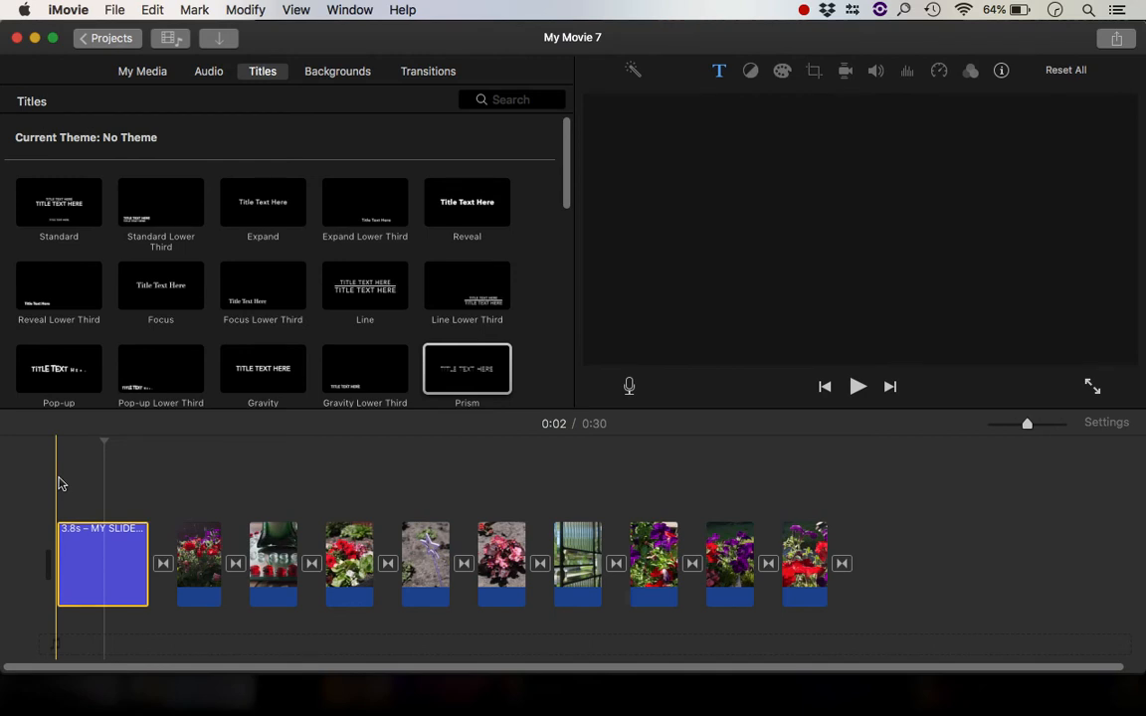
Play back the start of the movie to preview the new opening title
key("space")
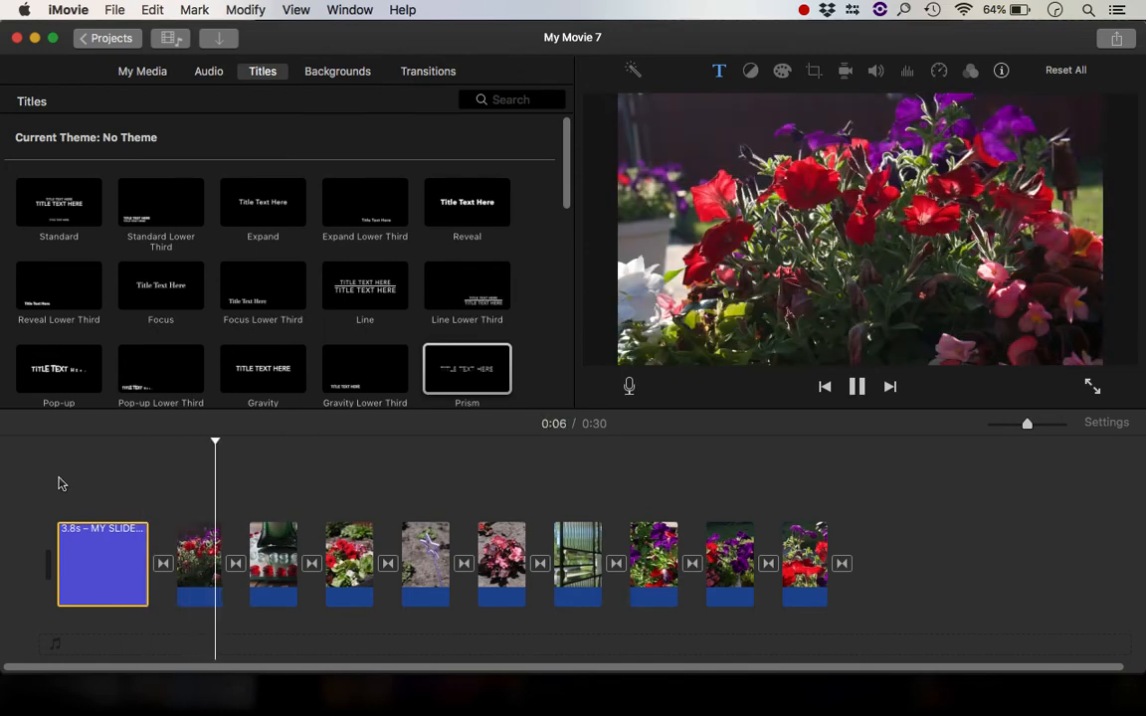
key("space")
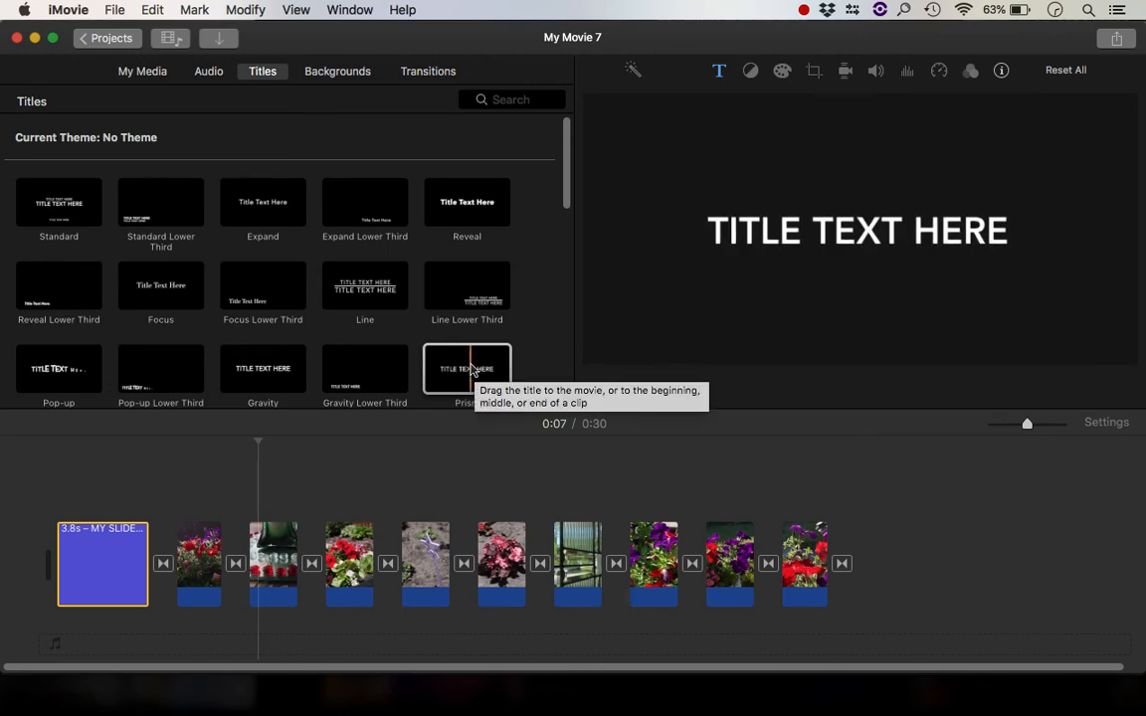
Add a Prism title at the end of the timeline reading THE END and apply it
left_click(473, 371)
left_click_drag(472, 371, 884, 528)
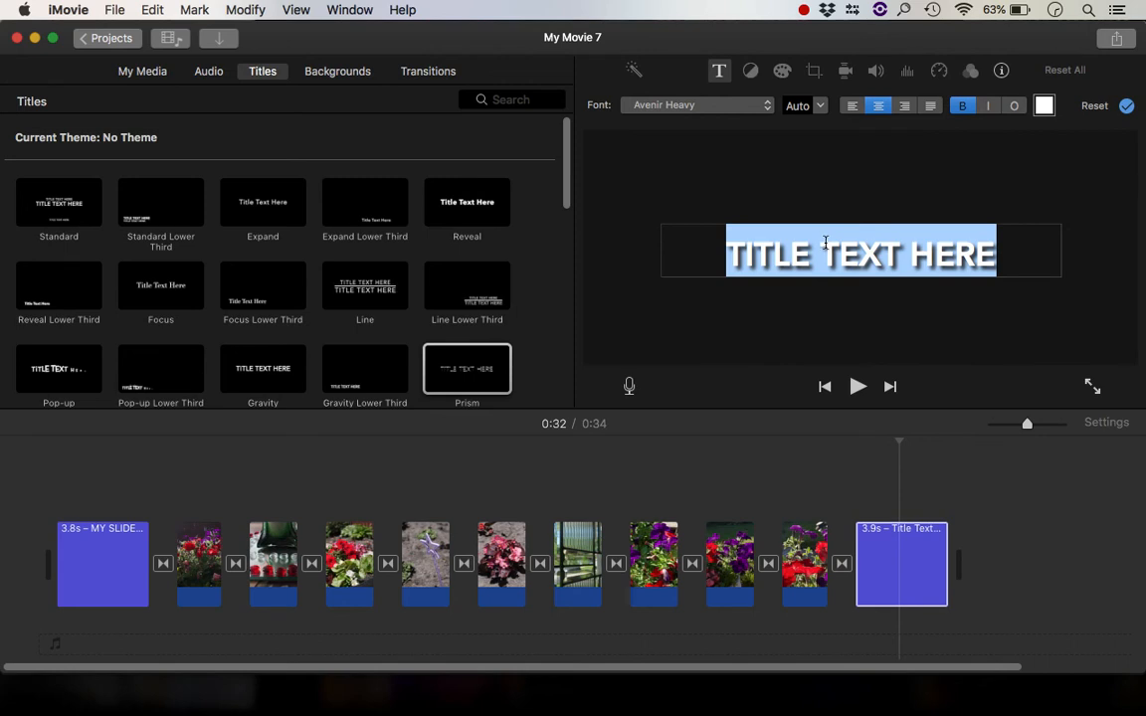
type("T")
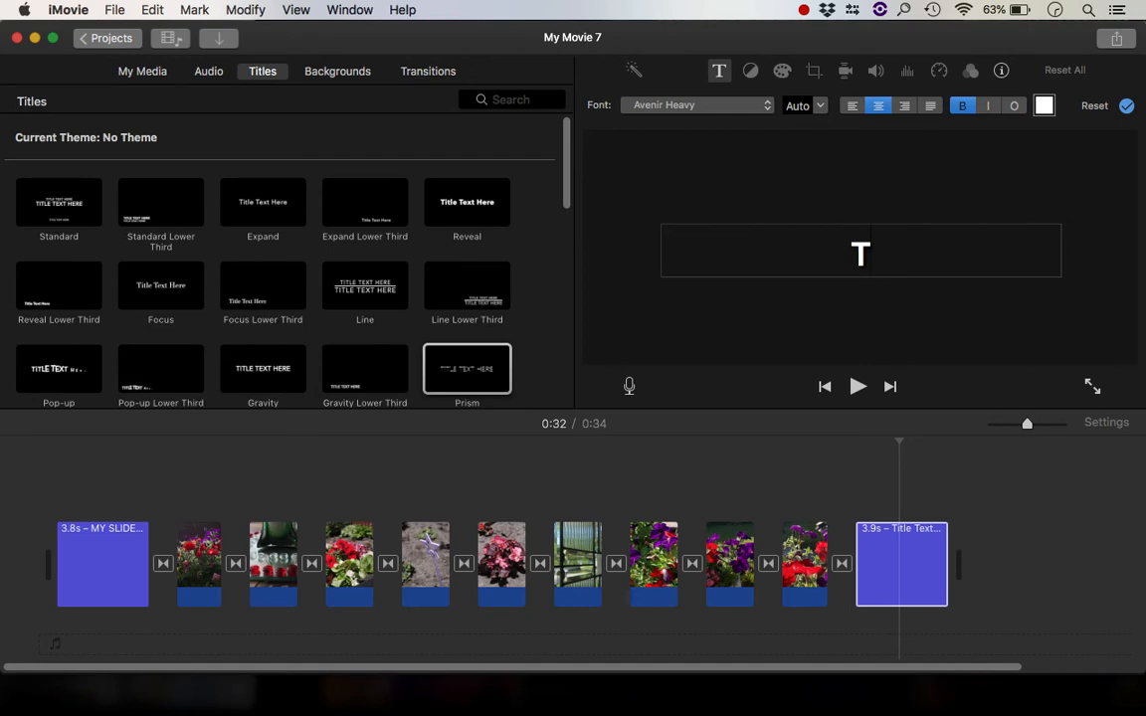
type("HE END")
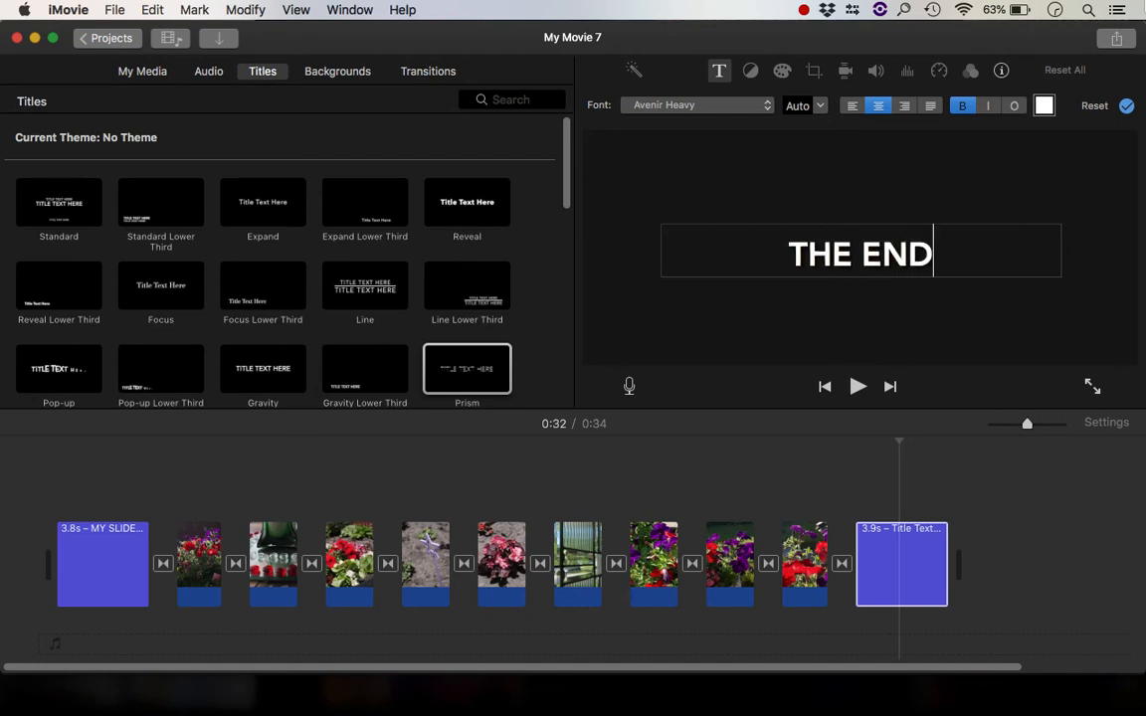
left_click(1126, 106)
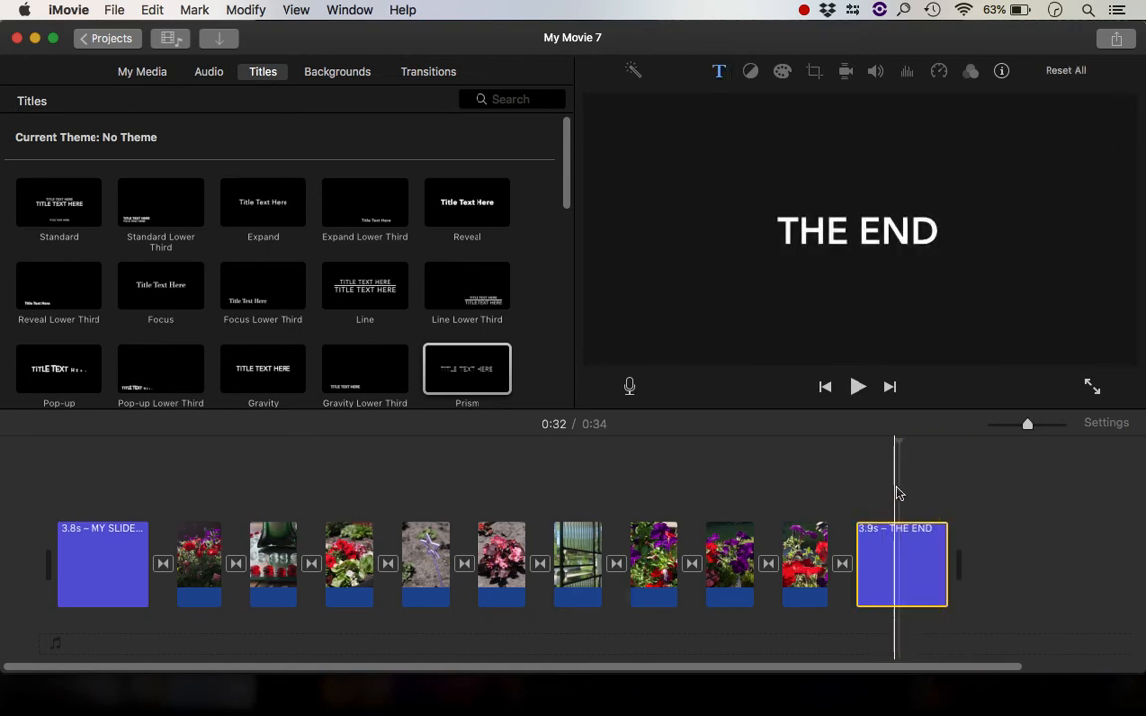
left_click(971, 488)
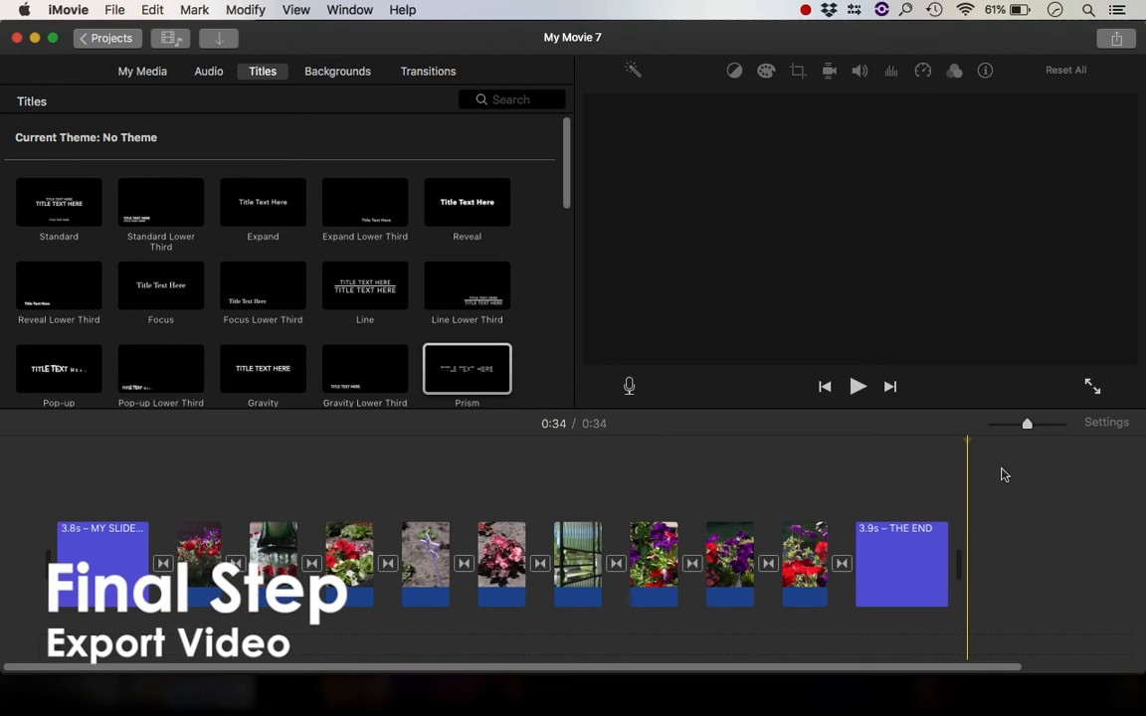
Export the movie as a file named My Slideshow Movie, saved to the Desktop
left_click(1116, 40)
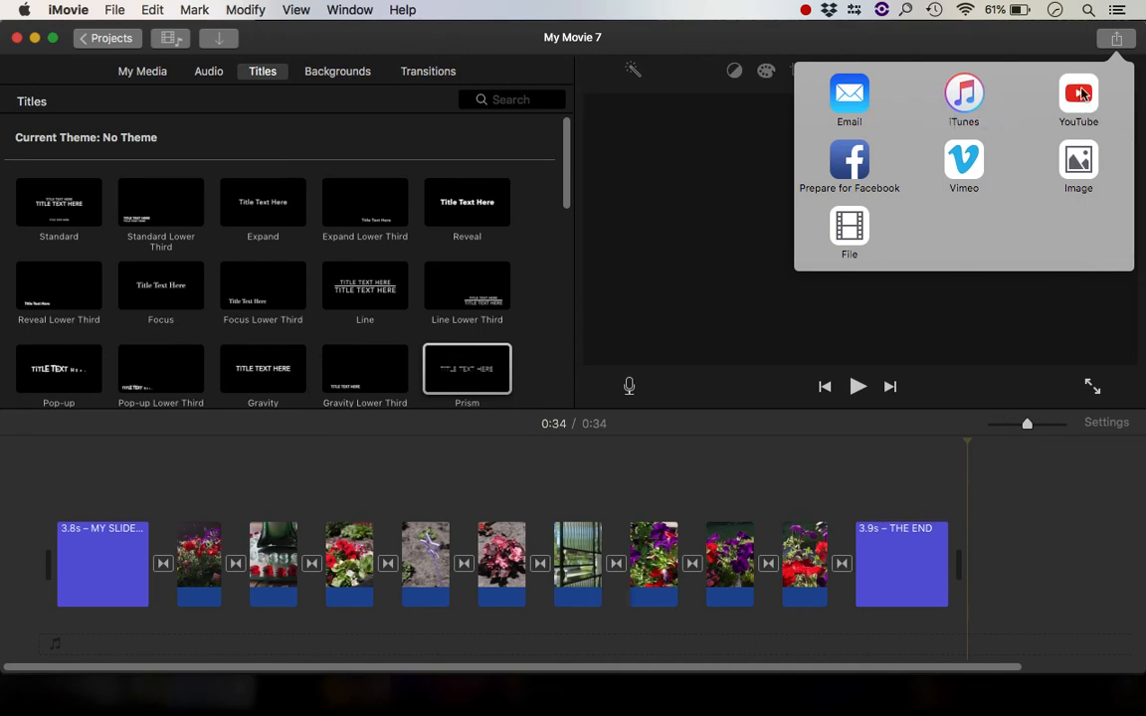
left_click(853, 227)
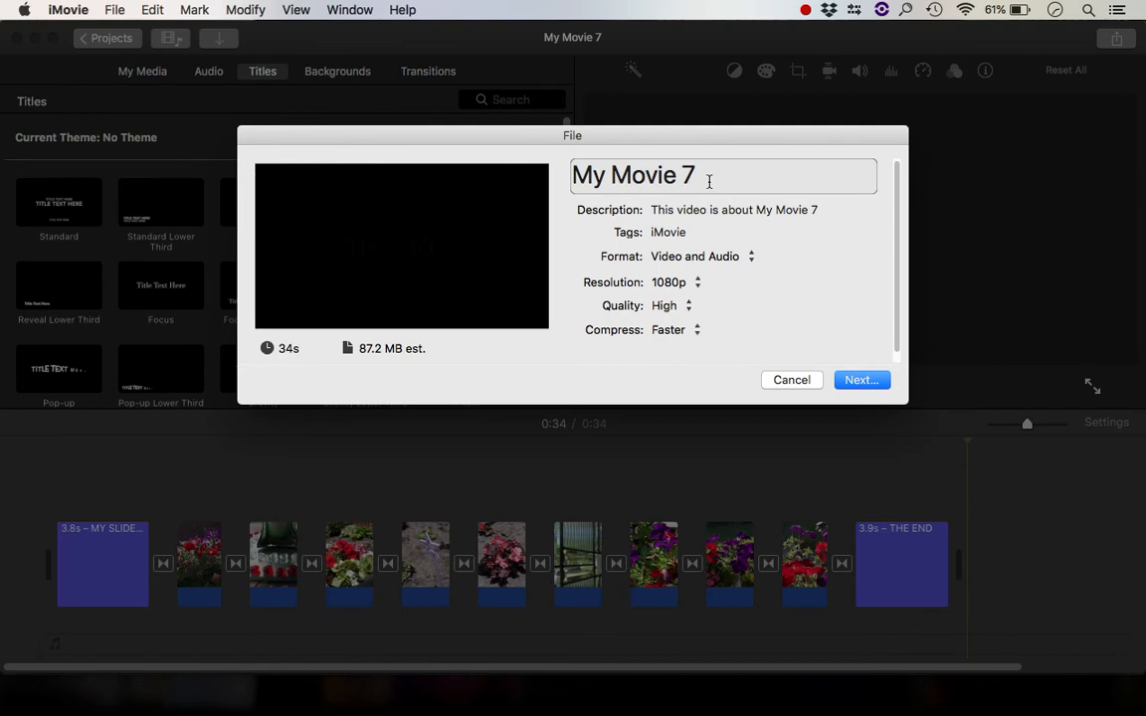
left_click(710, 179)
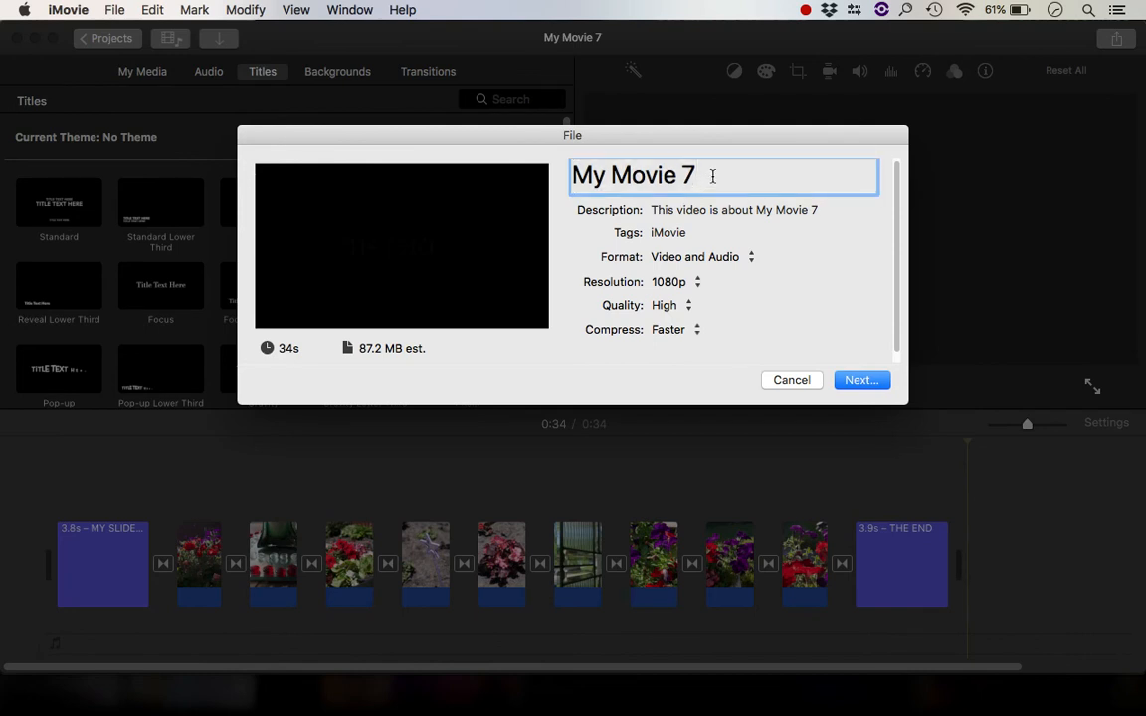
key("BackSpace")
key("BackSpace")
key("BackSpace")
key("BackSpace")
key("BackSpace")
key("BackSpace")
key("BackSpace")
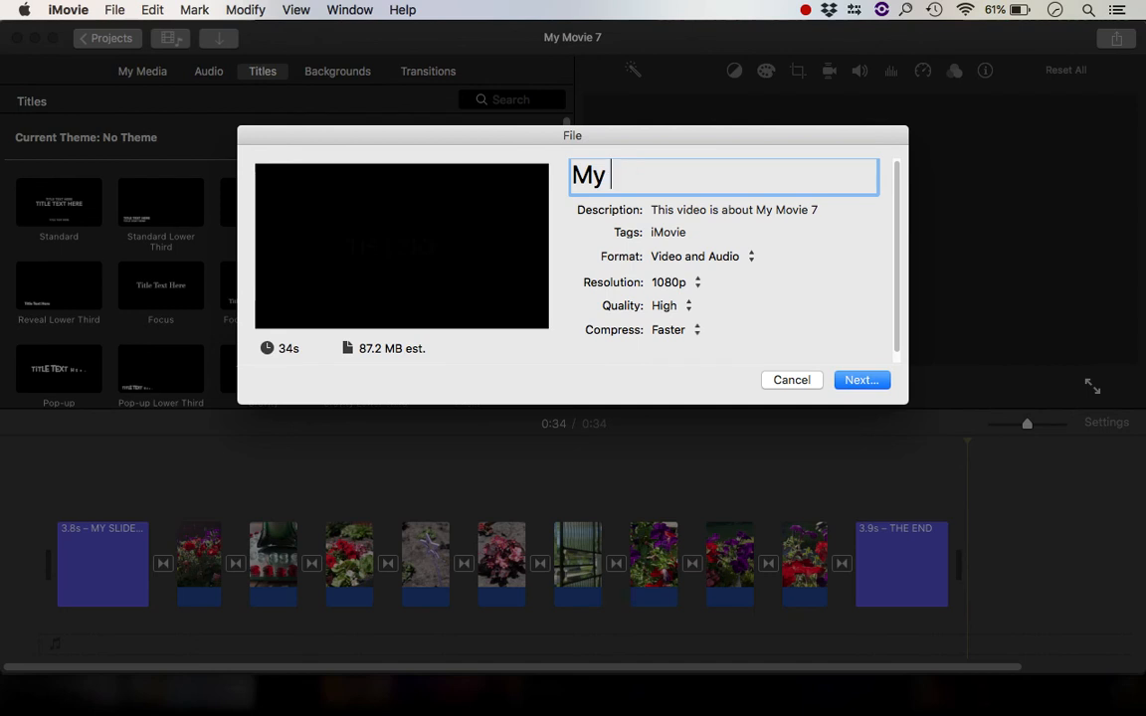
type("Slideshow Movie")
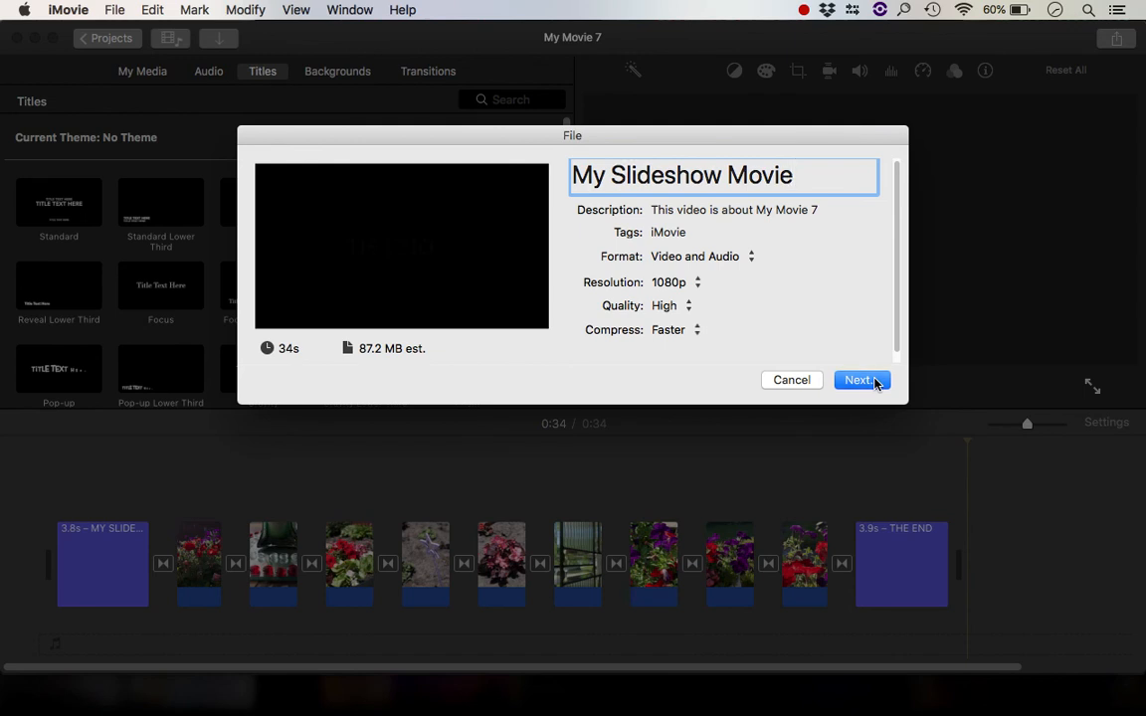
left_click(876, 382)
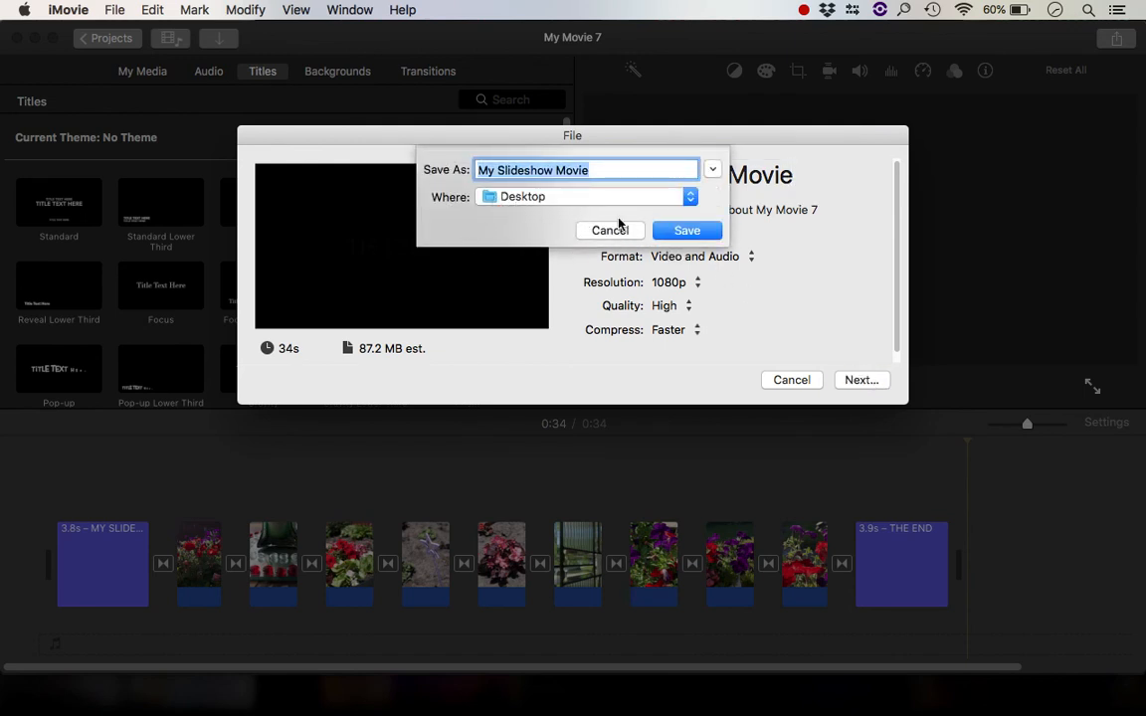
left_click(682, 232)
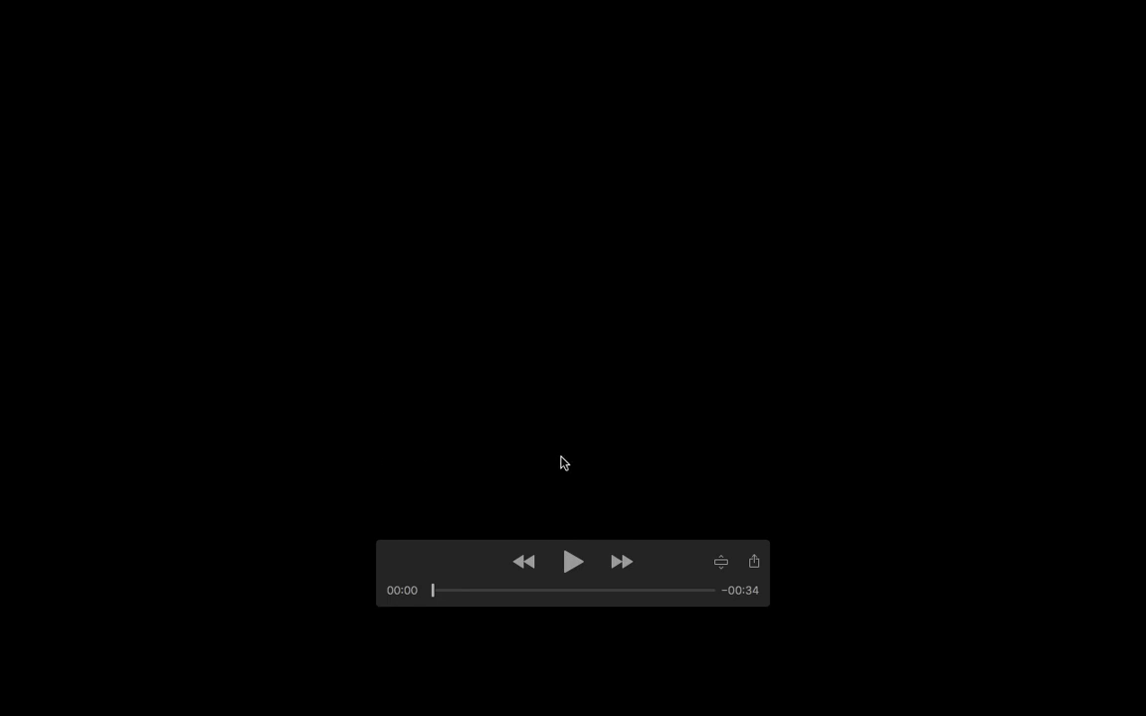
Play the exported movie file
left_click(573, 563)
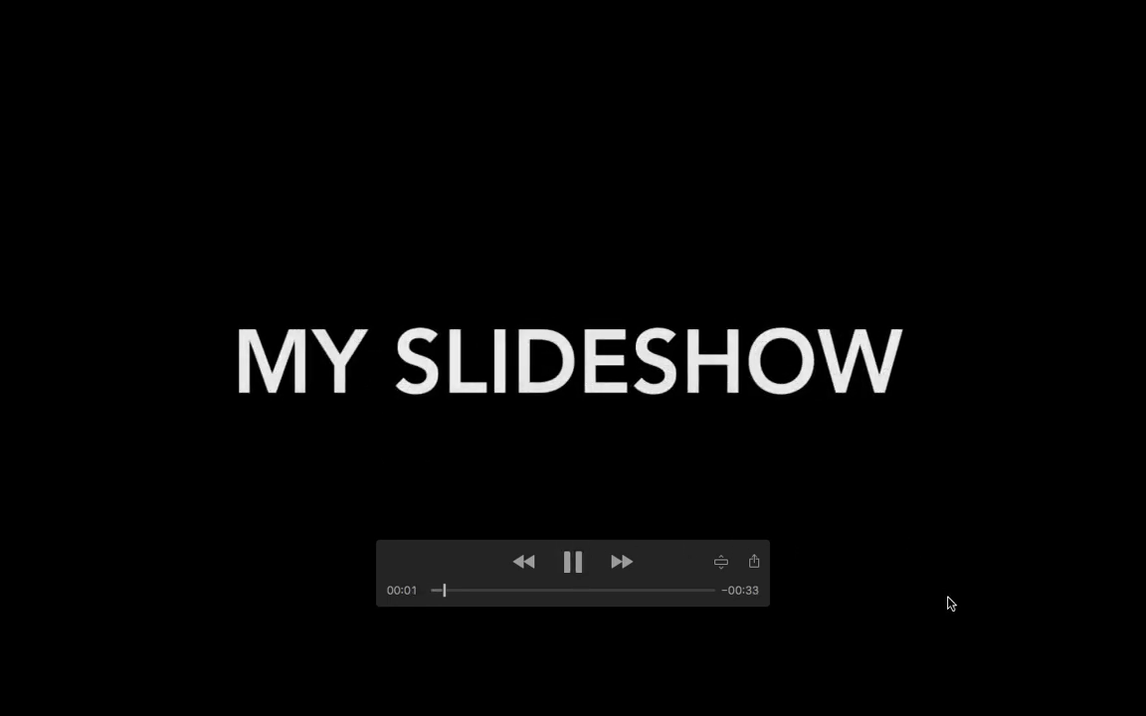